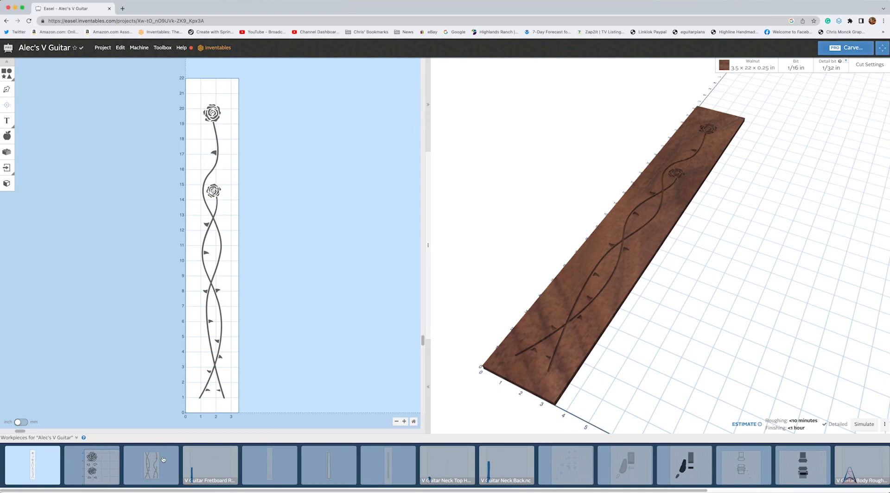
Review the rose inlay, stem inlay, fretboard outline and maple neck channel workpieces in the guitar project.
{"action": "left_click", "coordinate": [112, 463]}
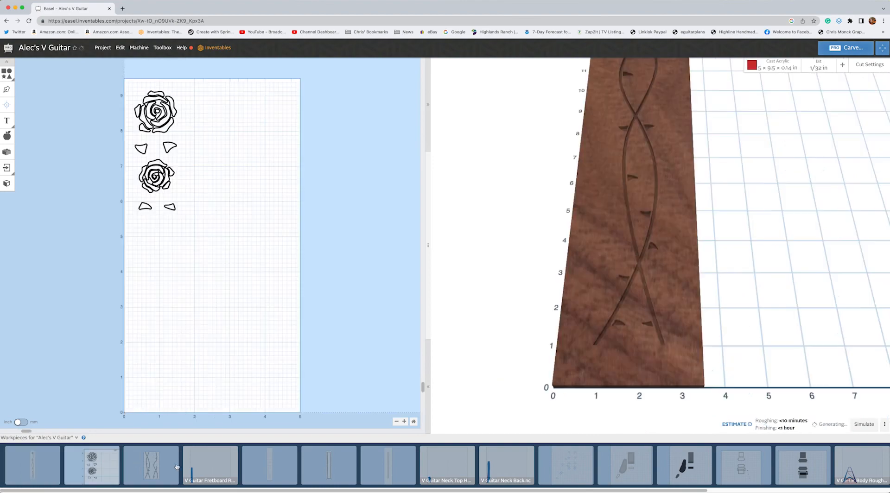
{"action": "left_click", "coordinate": [168, 461]}
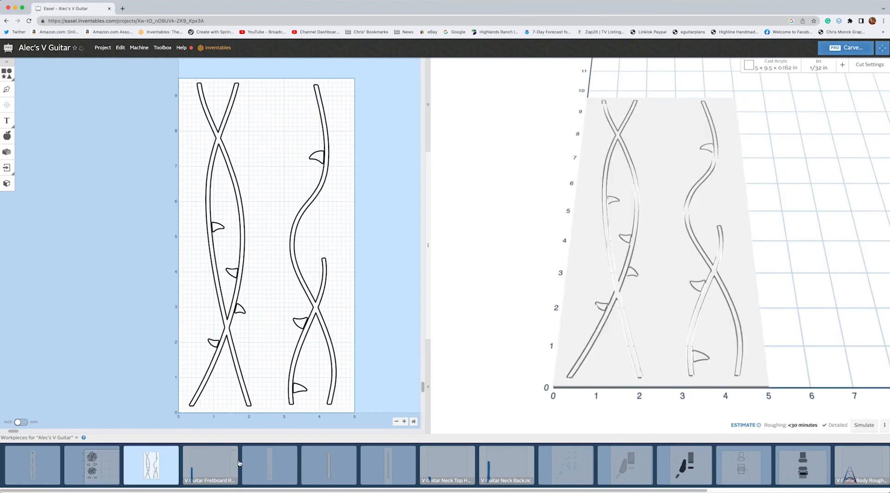
{"action": "left_click", "coordinate": [270, 462]}
{"action": "left_click", "coordinate": [306, 462]}
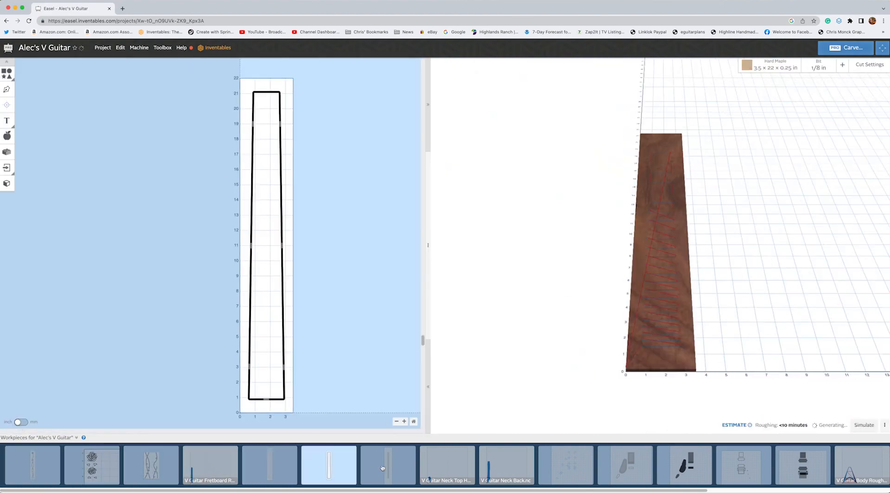
{"action": "left_click", "coordinate": [388, 463]}
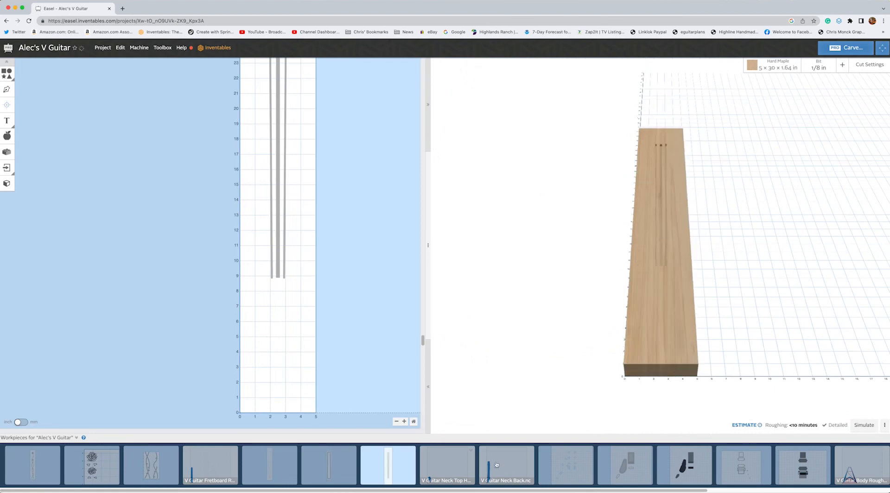
Review the neck toolpath workpieces and the mahogany body workpieces with their drill holes, cavities and pickup pockets.
{"action": "left_click", "coordinate": [448, 466]}
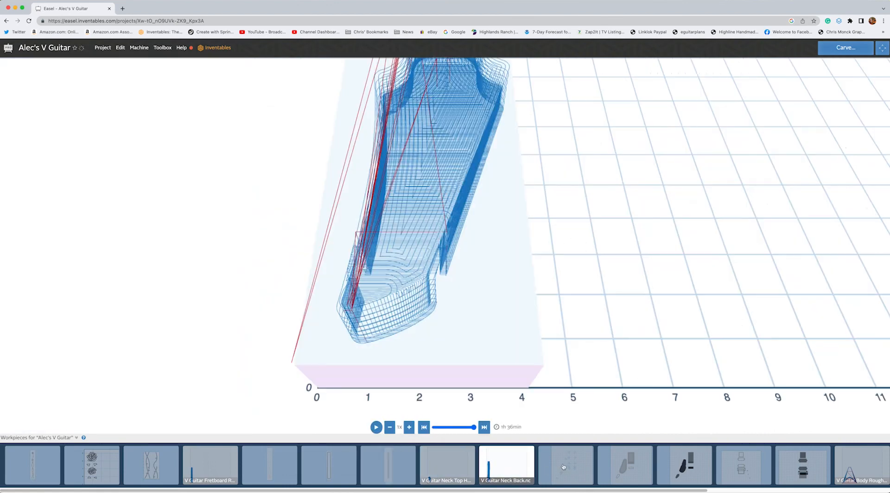
{"action": "left_click", "coordinate": [564, 466]}
{"action": "left_click", "coordinate": [624, 464]}
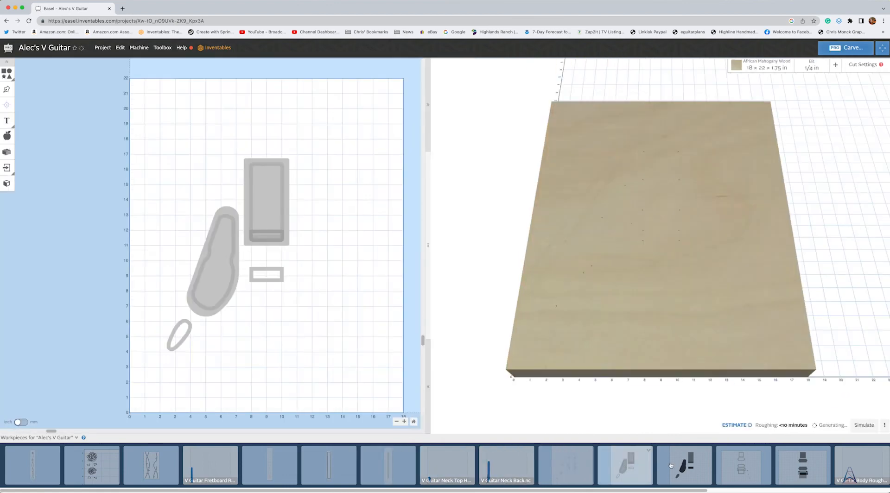
{"action": "left_click", "coordinate": [673, 465]}
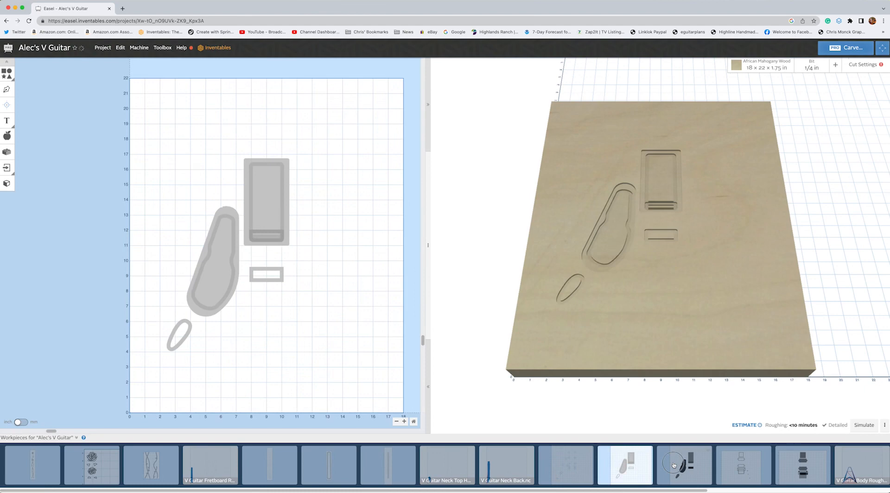
{"action": "left_click", "coordinate": [741, 466]}
{"action": "left_click", "coordinate": [787, 464]}
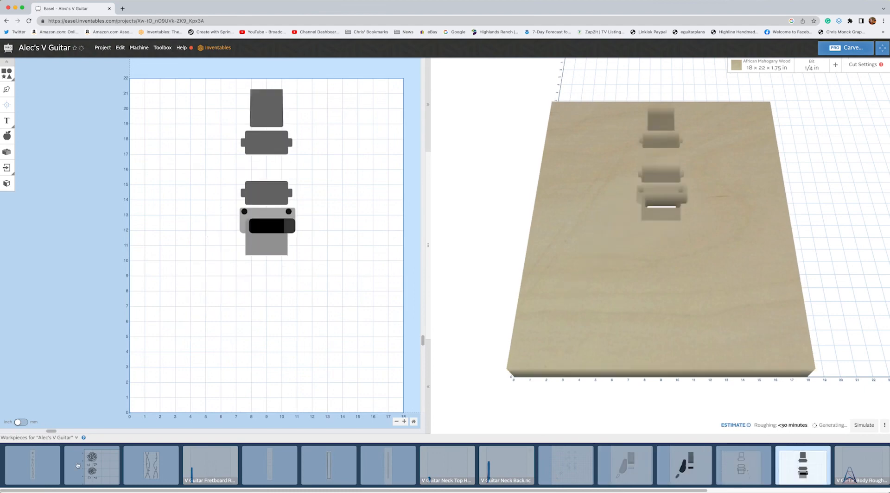
Return to the walnut fretboard inlay workpiece and check its source artwork in Illustrator, including V Guitar Fretboard Inlay.svg, before switching back to Easel.
{"action": "left_click", "coordinate": [48, 463]}
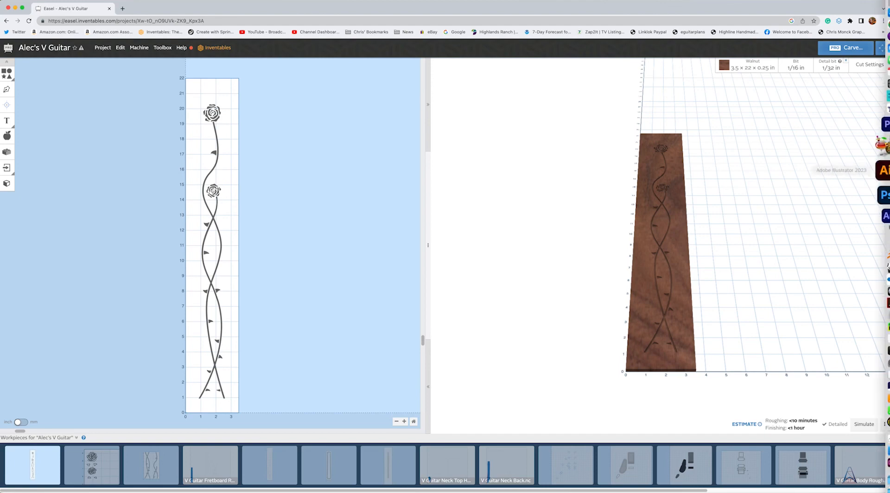
{"action": "left_click", "coordinate": [869, 154]}
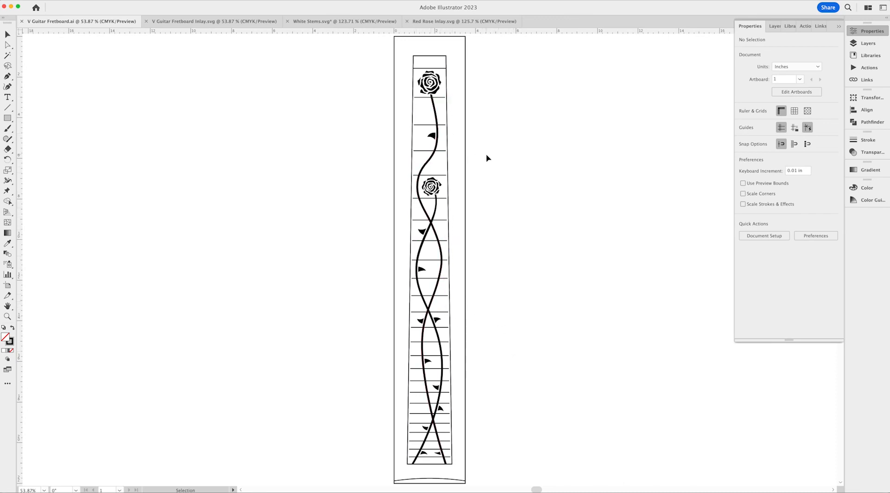
{"action": "left_click", "coordinate": [238, 24]}
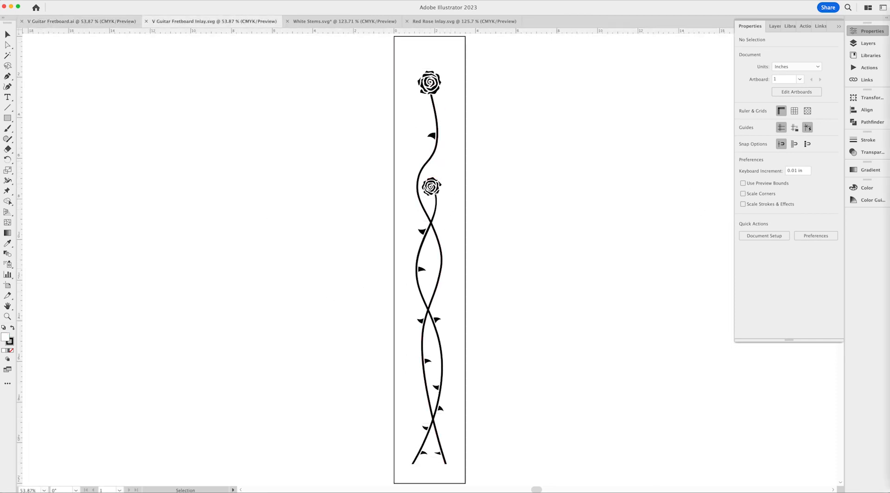
{"action": "mouse_move", "coordinate": [880, 55]}
{"action": "left_click", "coordinate": [873, 52]}
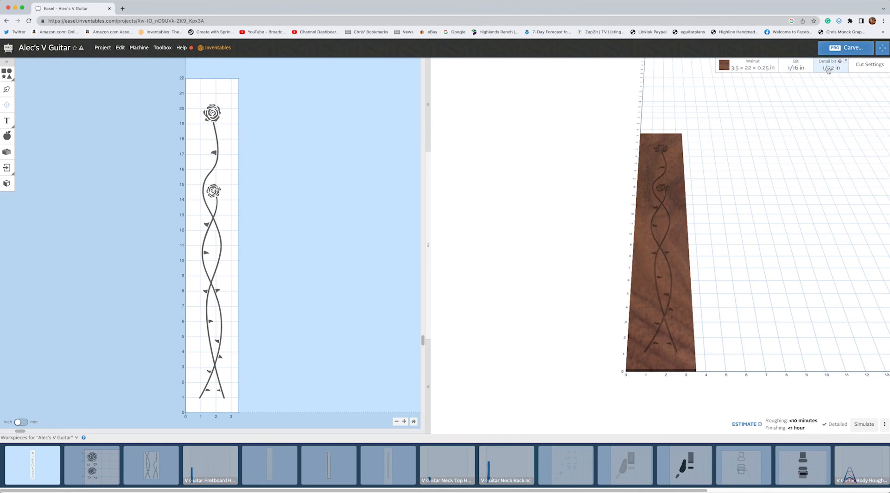
Examine the roughing bit, detail bit and manual cut settings of the walnut inlay workpiece, and view its 3D preview at an angle.
{"action": "left_click", "coordinate": [796, 66]}
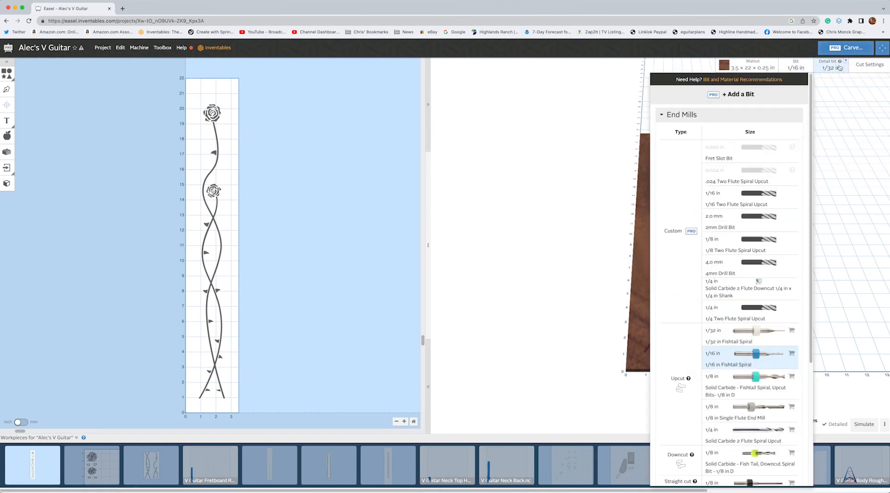
{"action": "left_click", "coordinate": [830, 68]}
{"action": "left_click", "coordinate": [800, 68]}
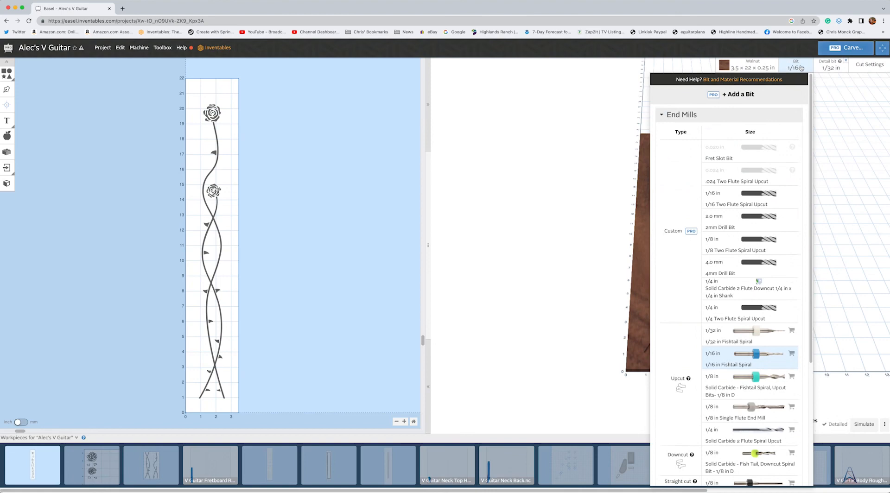
{"action": "left_click", "coordinate": [830, 68]}
{"action": "left_click", "coordinate": [871, 65]}
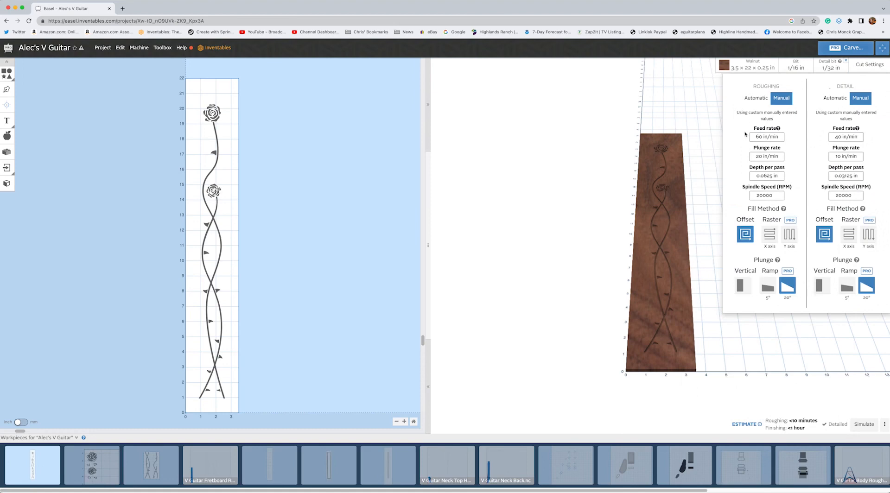
{"action": "left_click", "coordinate": [552, 239]}
{"action": "left_click_drag", "start_coordinate": [725, 330], "coordinate": [763, 356]}
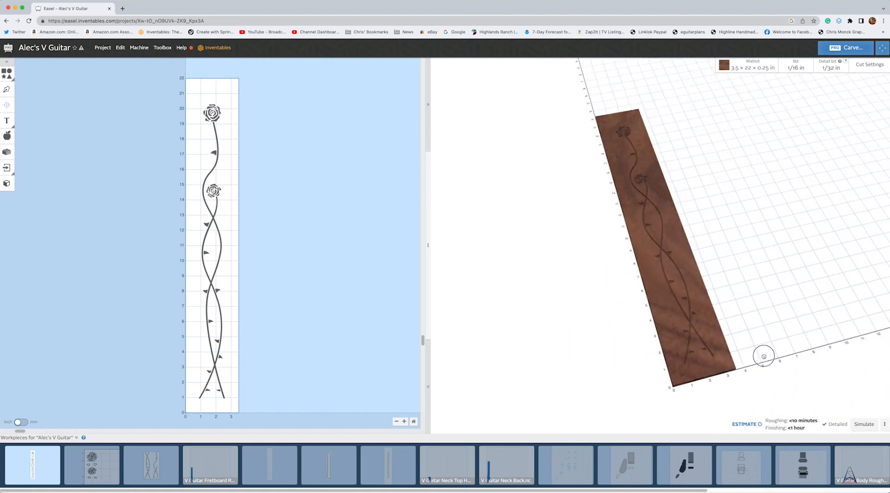
Open the red cast acrylic rose workpiece and inspect its 3D preview from several angles.
{"action": "left_click", "coordinate": [112, 462]}
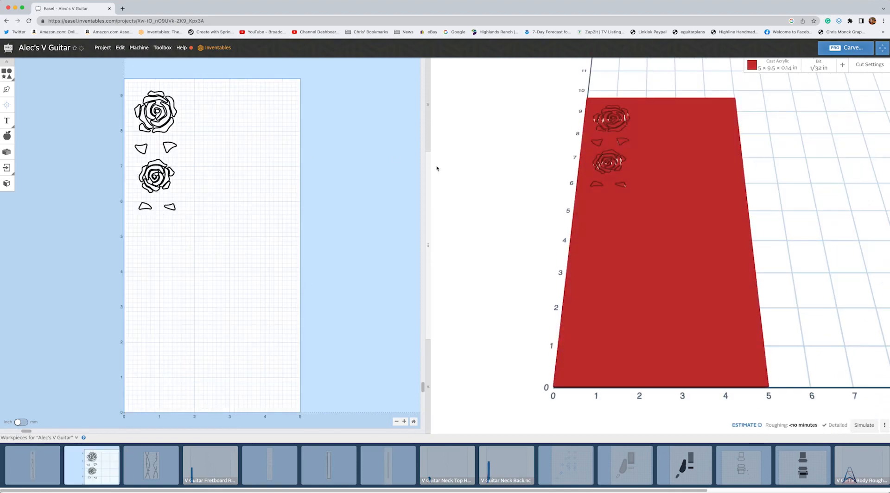
{"action": "left_click_drag", "start_coordinate": [523, 193], "coordinate": [419, 210]}
{"action": "left_click_drag", "start_coordinate": [739, 229], "coordinate": [477, 195]}
{"action": "left_click_drag", "start_coordinate": [717, 304], "coordinate": [858, 240]}
{"action": "left_click_drag", "start_coordinate": [574, 229], "coordinate": [749, 280]}
{"action": "left_click_drag", "start_coordinate": [520, 219], "coordinate": [555, 191]}
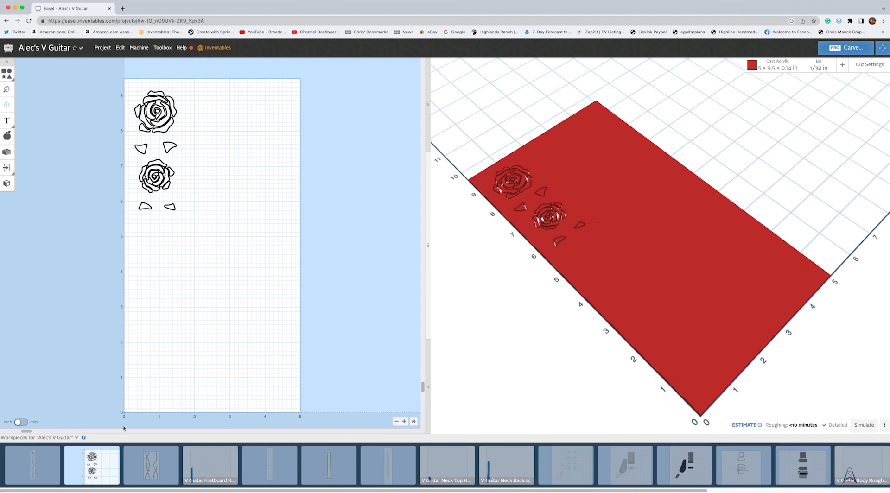
Compare the walnut fretboard inlay pockets with the red acrylic roses and the white acrylic stems and thorns.
{"action": "left_click", "coordinate": [43, 464]}
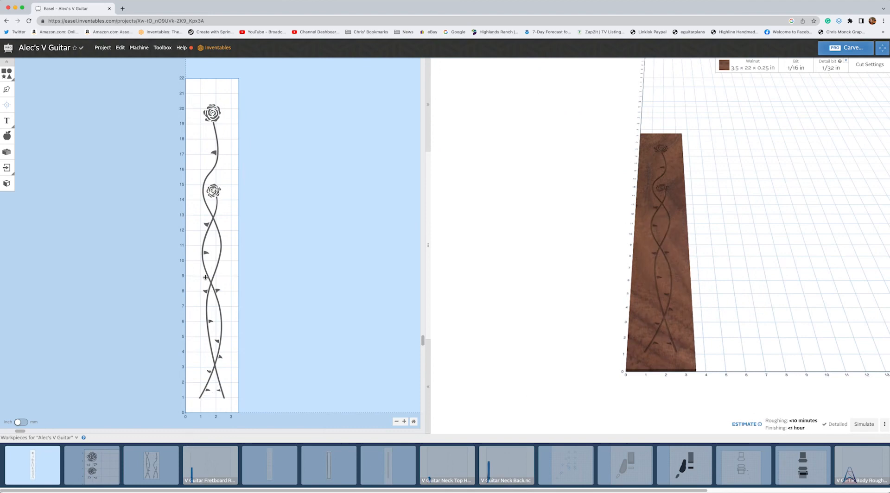
{"action": "left_click", "coordinate": [110, 467]}
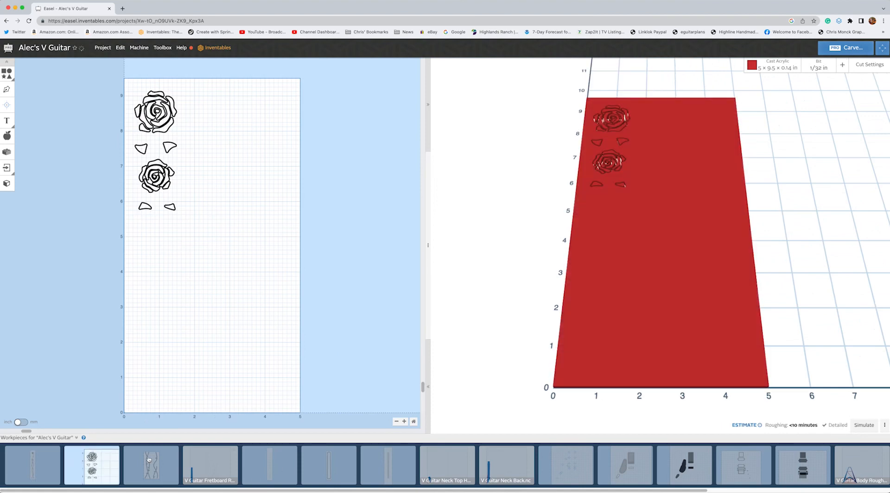
{"action": "left_click", "coordinate": [171, 458]}
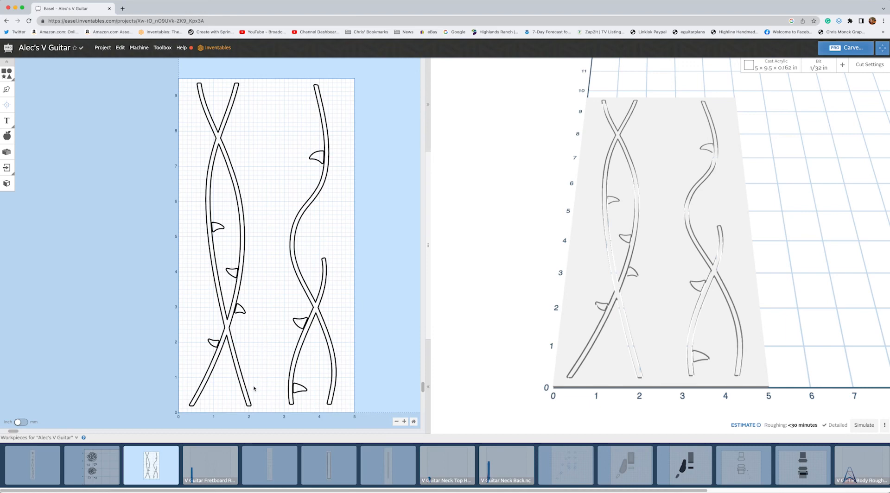
{"action": "left_click", "coordinate": [54, 464]}
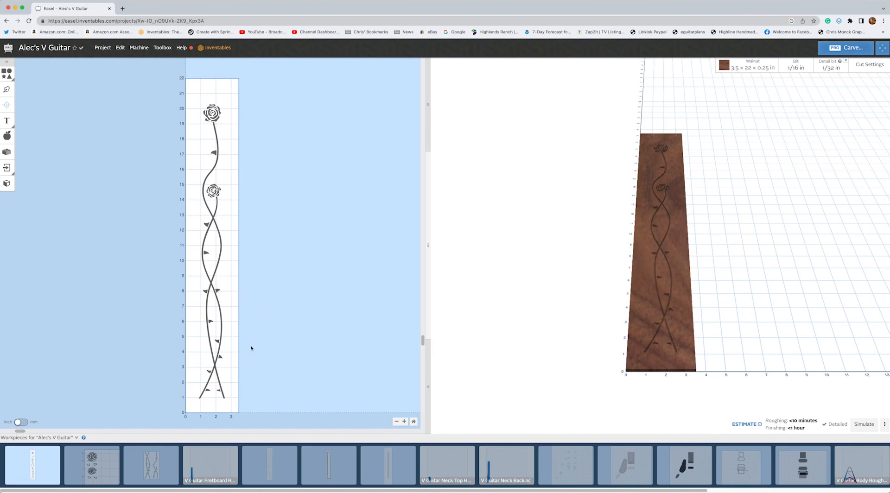
{"action": "left_click", "coordinate": [143, 462]}
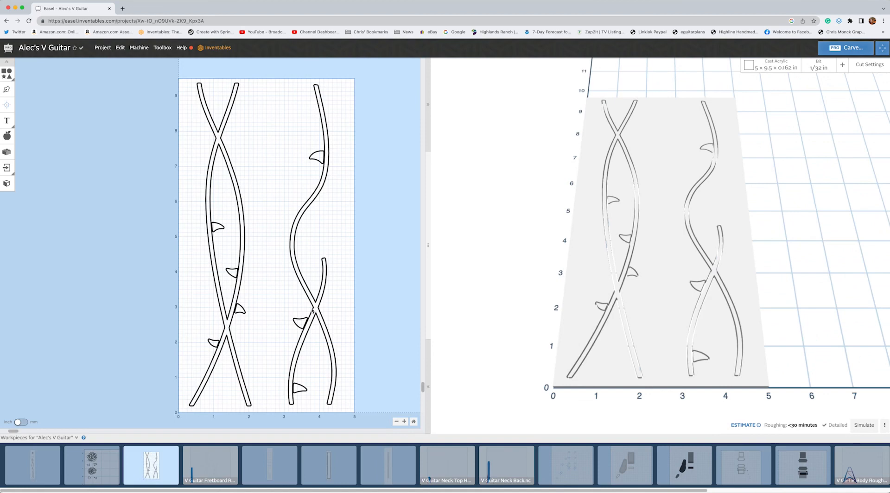
{"action": "left_click", "coordinate": [48, 466]}
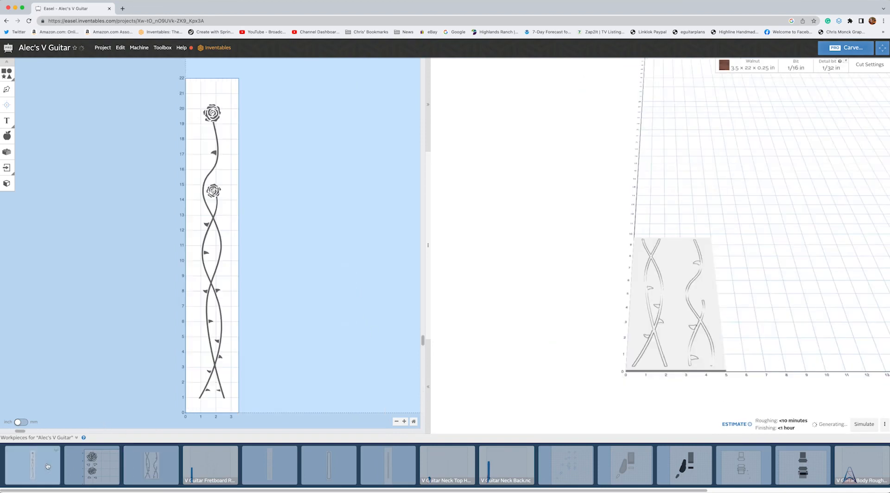
{"action": "left_click", "coordinate": [153, 467]}
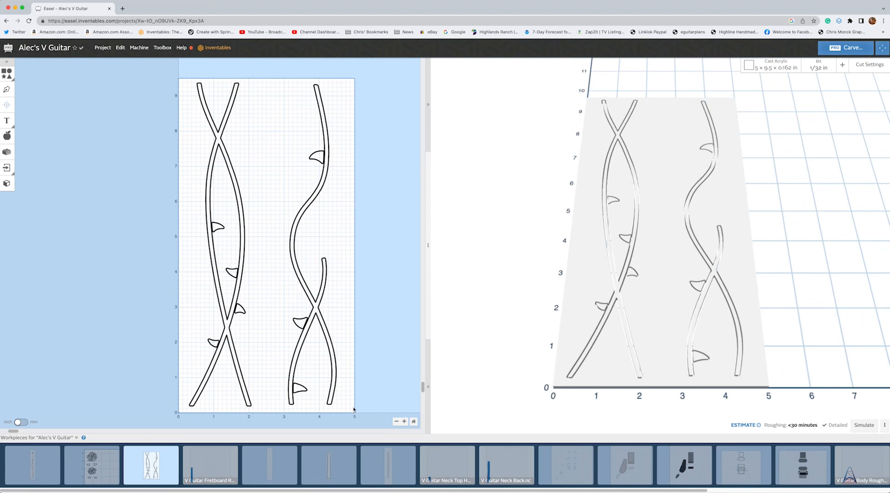
{"action": "left_click", "coordinate": [39, 463]}
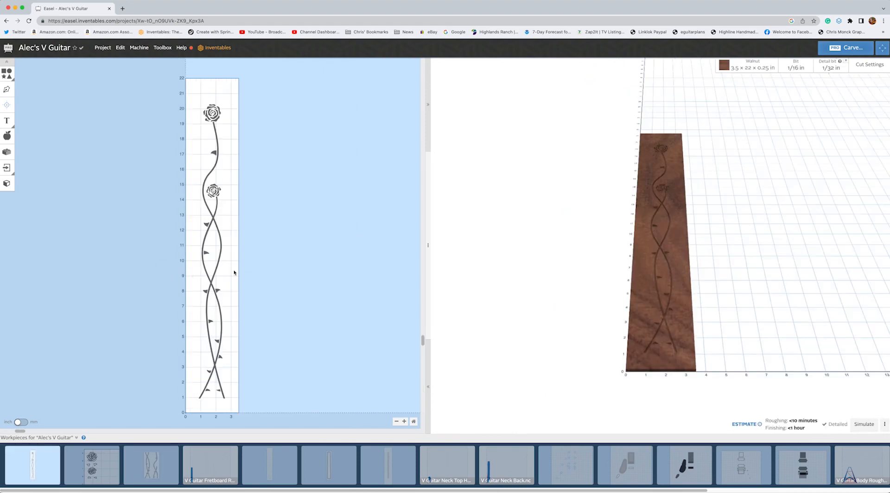
{"action": "left_click", "coordinate": [153, 463]}
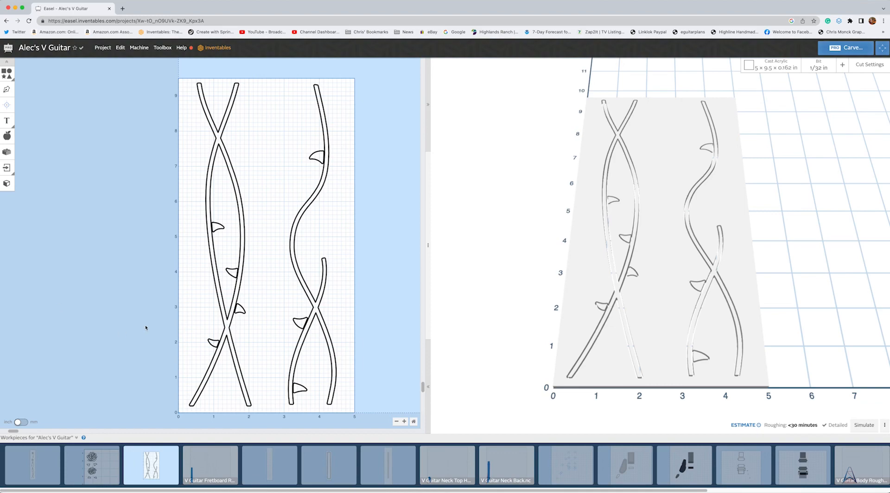
Inspect the 3D previews of the white acrylic stems and the red acrylic roses at an angle.
{"action": "left_click_drag", "start_coordinate": [565, 328], "coordinate": [392, 251]}
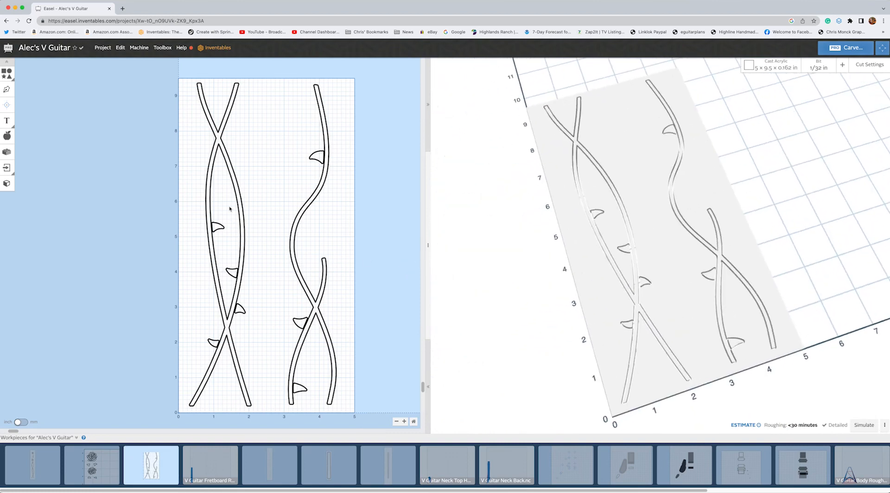
{"action": "left_click", "coordinate": [104, 467]}
{"action": "left_click_drag", "start_coordinate": [640, 163], "coordinate": [608, 299]}
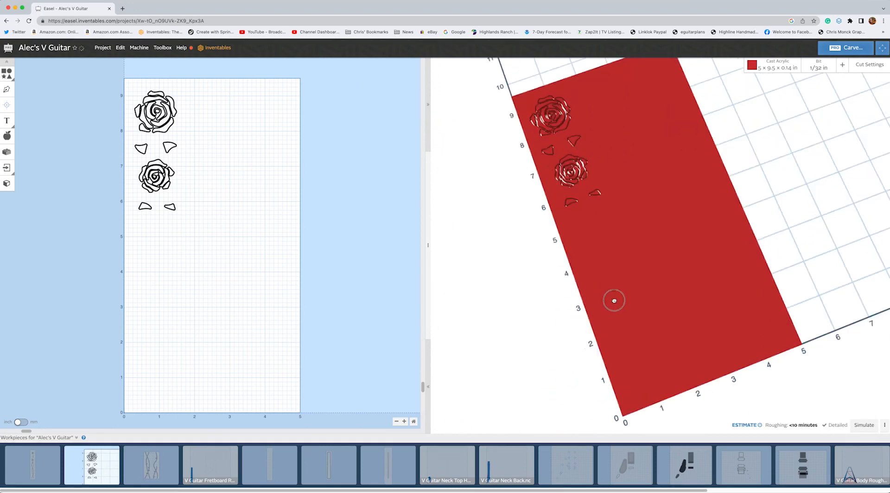
Open the walnut fretboard inlay workpiece and examine its carved stems up close at the lower end of the board.
{"action": "left_click", "coordinate": [36, 468]}
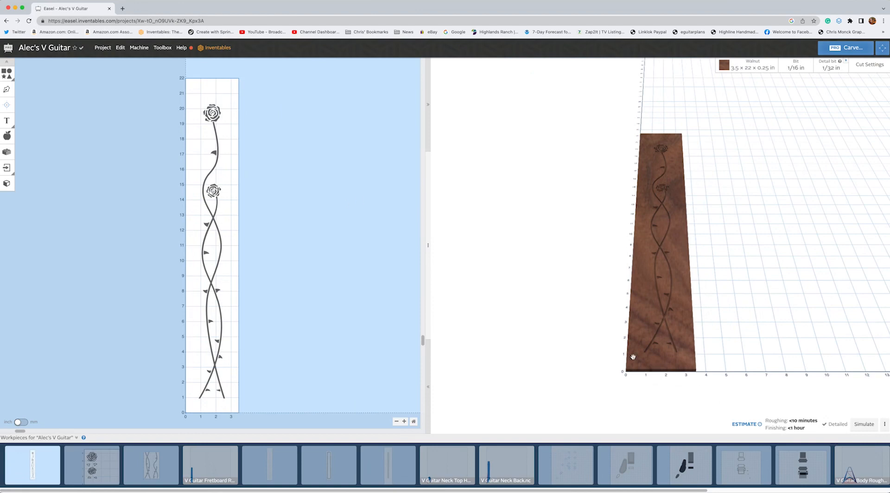
{"action": "left_click_drag", "start_coordinate": [616, 380], "coordinate": [742, 364]}
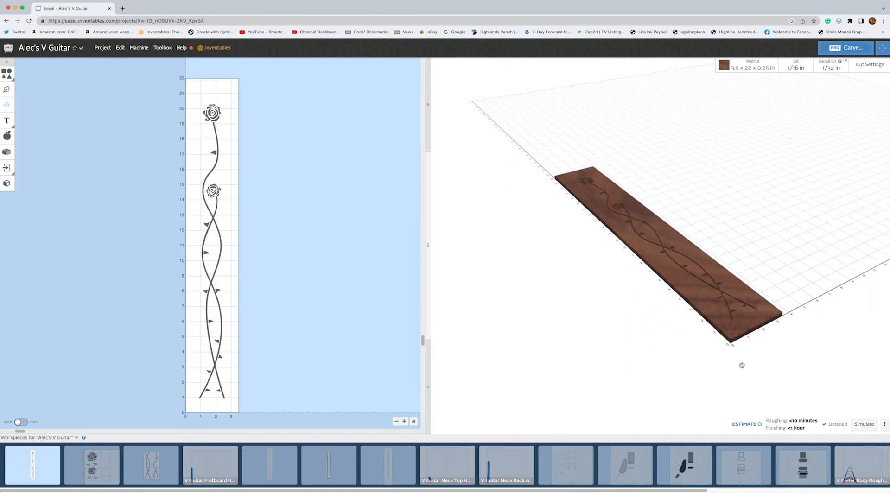
{"action": "scroll", "coordinate": [767, 361], "scroll_direction": "up", "scroll_amount": 5}
{"action": "right_click_drag", "start_coordinate": [767, 360], "coordinate": [719, 316]}
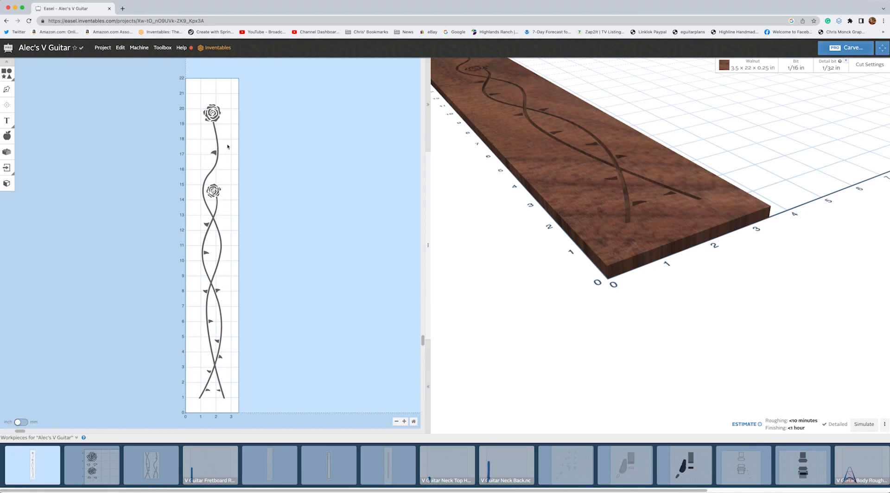
Open the V Guitar Fretboard toolpath workpiece and examine its toolpath in 3D from several angles.
{"action": "left_click", "coordinate": [209, 466]}
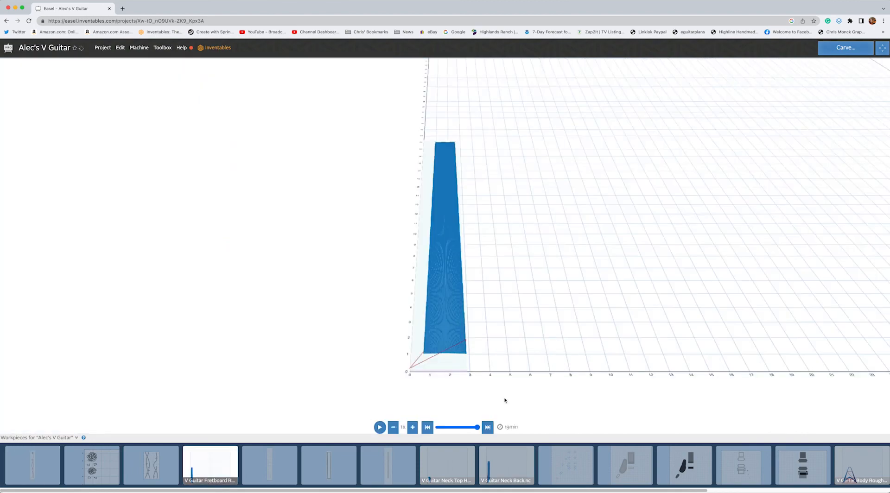
{"action": "left_click_drag", "start_coordinate": [566, 310], "coordinate": [451, 264]}
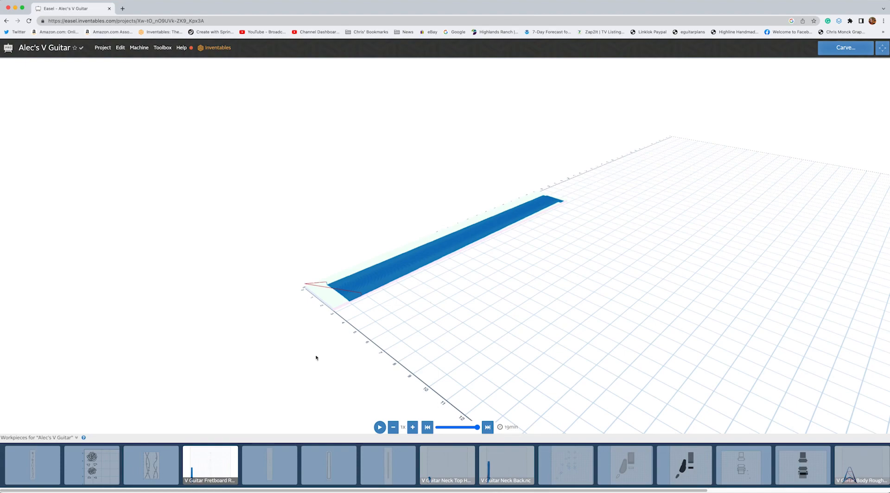
{"action": "left_click_drag", "start_coordinate": [391, 312], "coordinate": [320, 336]}
{"action": "left_click_drag", "start_coordinate": [532, 312], "coordinate": [563, 330]}
{"action": "mouse_move", "coordinate": [867, 247]}
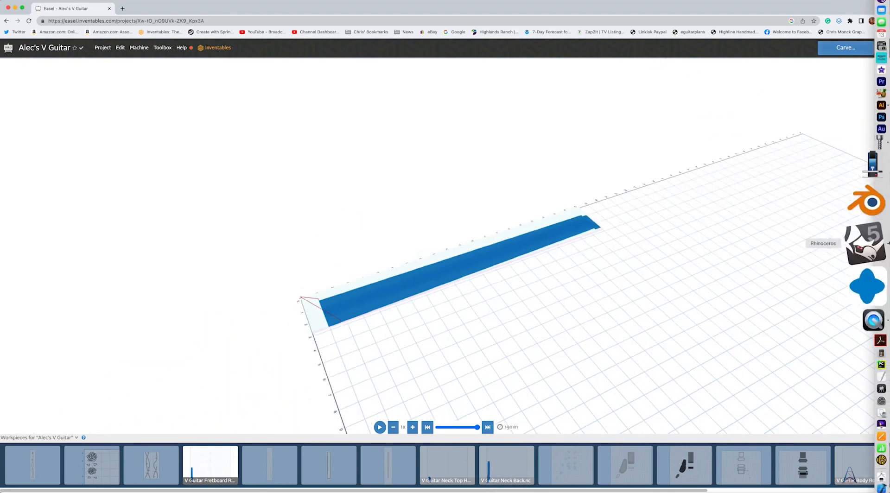
Switch to Rhino and examine the V Guitar Fretboard Radius model from both ends.
{"action": "left_click", "coordinate": [867, 247]}
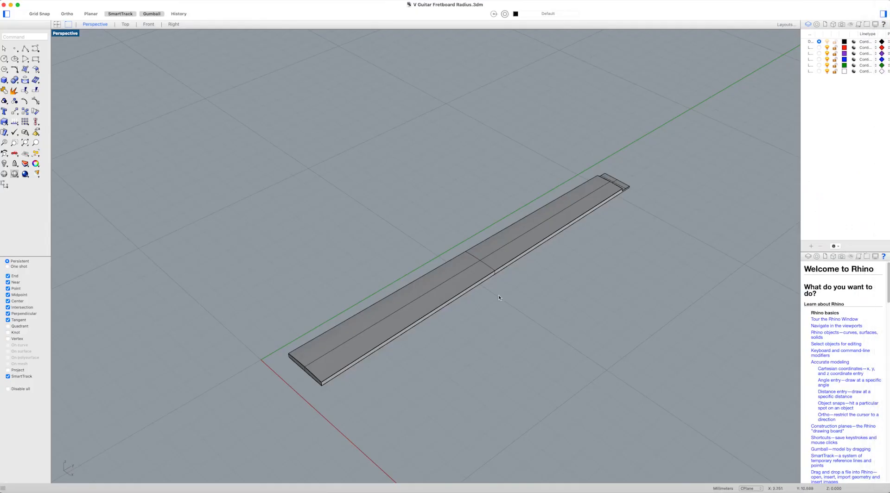
{"action": "right_click_drag", "start_coordinate": [531, 331], "coordinate": [642, 328]}
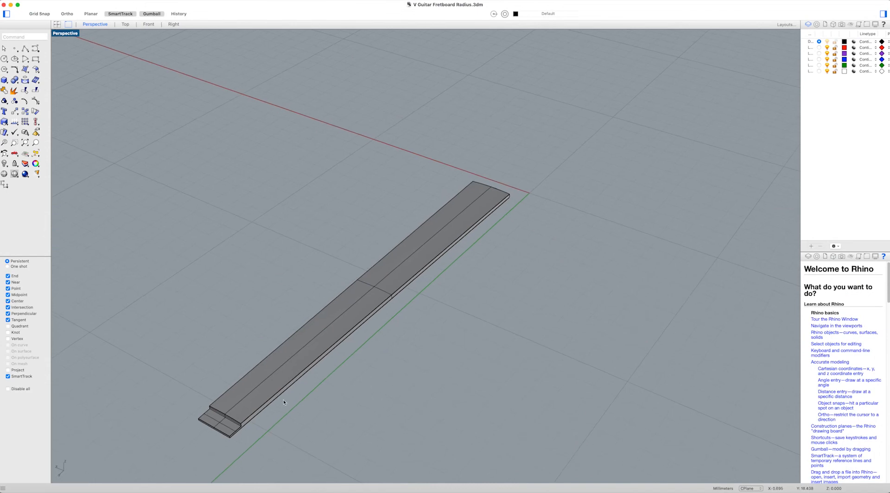
{"action": "mouse_move", "coordinate": [288, 405]}
{"action": "right_mouse_down"}
{"action": "mouse_move", "coordinate": [329, 368]}
{"action": "mouse_move", "coordinate": [430, 388]}
{"action": "mouse_move", "coordinate": [530, 373]}
{"action": "mouse_move", "coordinate": [479, 392]}
{"action": "mouse_move", "coordinate": [389, 389]}
{"action": "mouse_move", "coordinate": [371, 374]}
{"action": "mouse_move", "coordinate": [397, 381]}
{"action": "mouse_move", "coordinate": [351, 316]}
{"action": "right_mouse_up"}
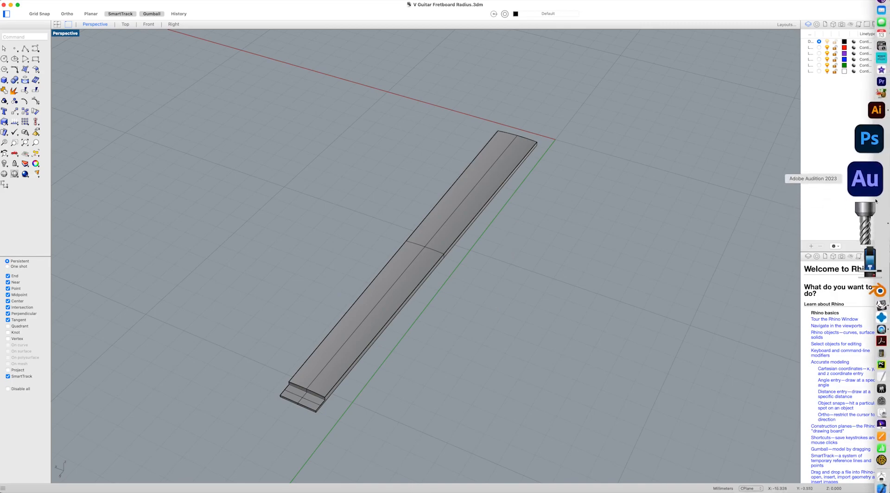
Switch to MeshCAM and examine the imported fretboard geometry and its stock boundary from different angles.
{"action": "left_click", "coordinate": [878, 201]}
{"action": "left_click_drag", "start_coordinate": [312, 295], "coordinate": [70, 278]}
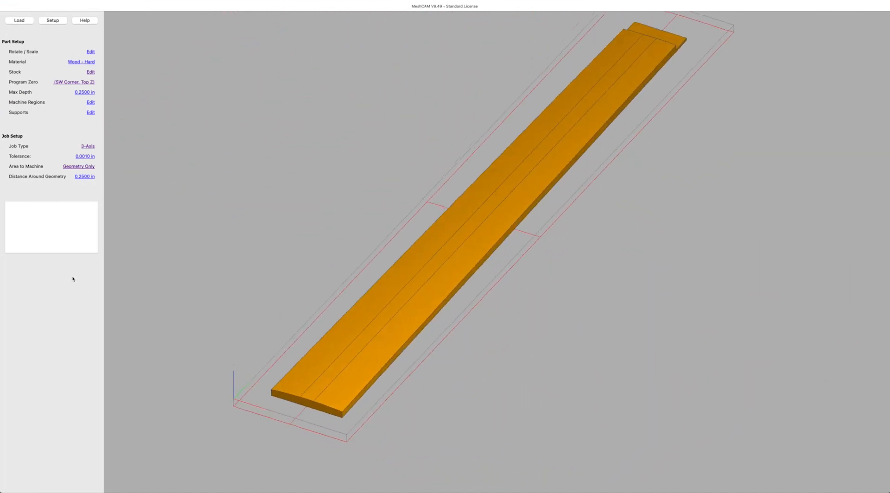
{"action": "left_click_drag", "start_coordinate": [602, 308], "coordinate": [449, 324]}
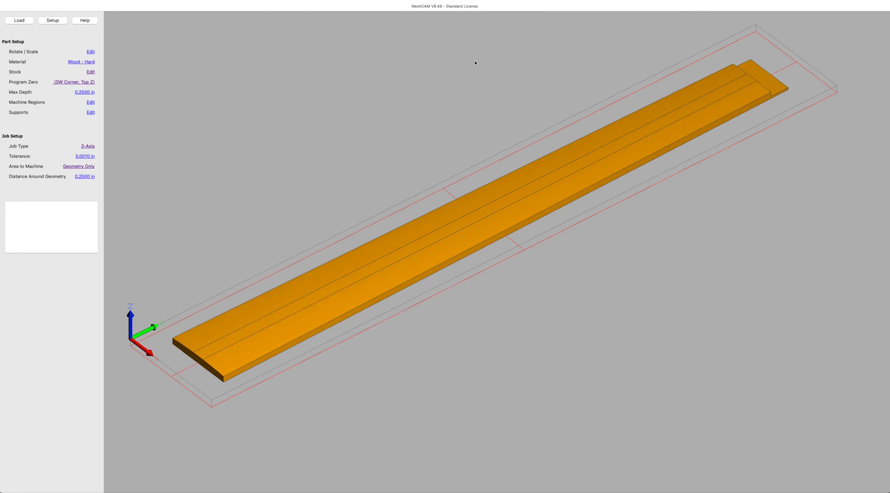
Hide MeshCAM and Rhino to return to the fretboard toolpath in Easel.
{"action": "left_click", "coordinate": [26, 4]}
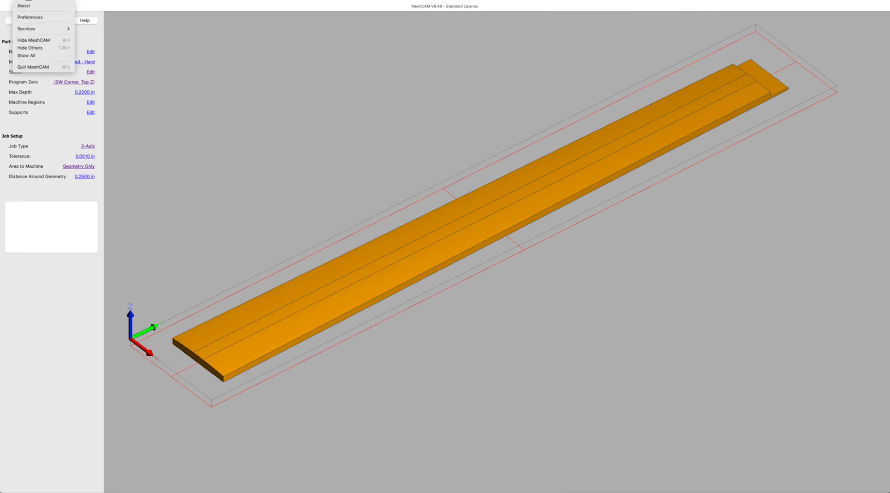
{"action": "left_click", "coordinate": [36, 41]}
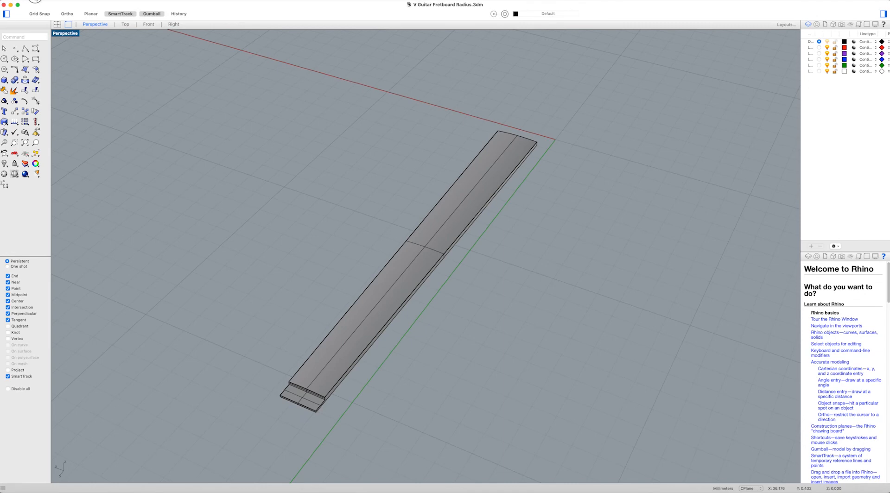
{"action": "left_click", "coordinate": [26, 5]}
{"action": "left_click", "coordinate": [40, 55]}
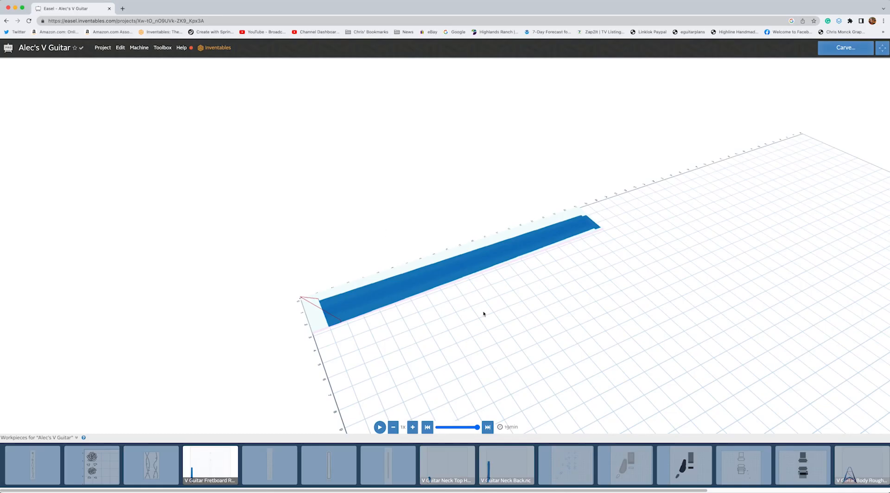
Examine the V Guitar Fretboard radius toolpath in 3D along the length of the board.
{"action": "left_click_drag", "start_coordinate": [496, 321], "coordinate": [457, 306]}
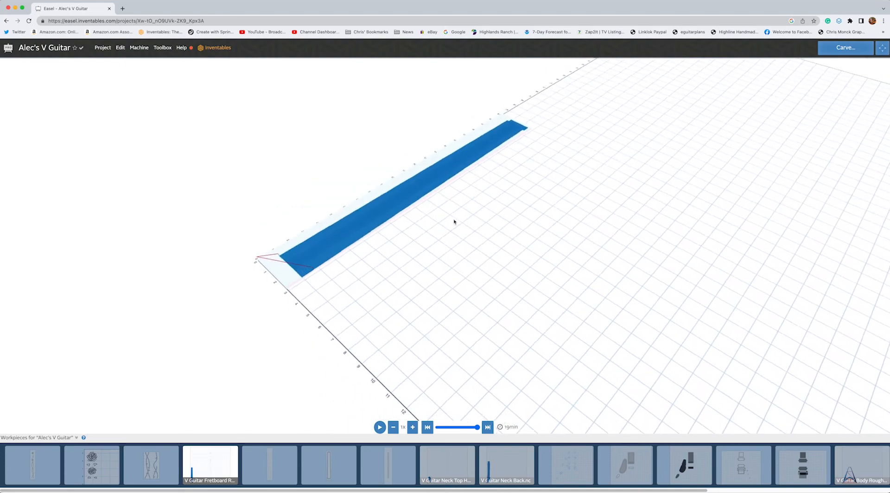
{"action": "scroll", "coordinate": [510, 79], "scroll_direction": "up", "scroll_amount": 1}
{"action": "scroll", "coordinate": [511, 79], "scroll_direction": "up", "scroll_amount": 3}
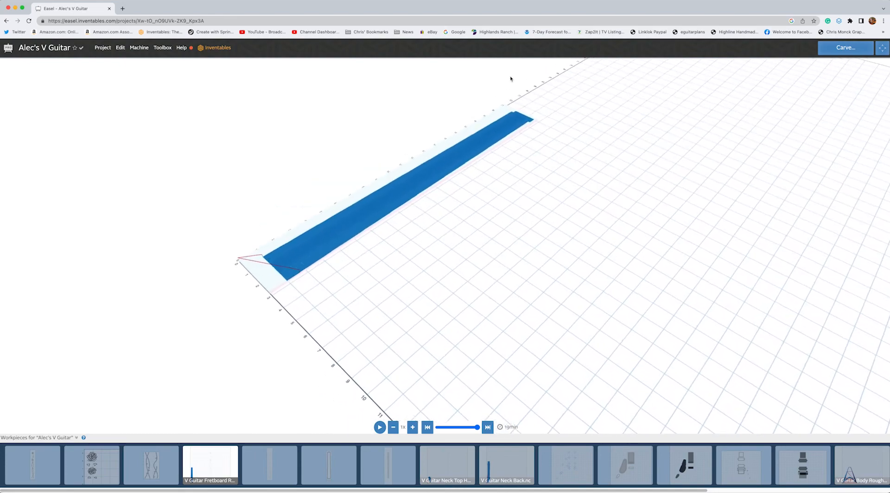
{"action": "mouse_move", "coordinate": [607, 221]}
{"action": "left_mouse_down"}
{"action": "mouse_move", "coordinate": [609, 242]}
{"action": "mouse_move", "coordinate": [589, 242]}
{"action": "mouse_move", "coordinate": [595, 231]}
{"action": "left_mouse_up"}
{"action": "scroll", "coordinate": [585, 242], "scroll_direction": "up", "scroll_amount": 3}
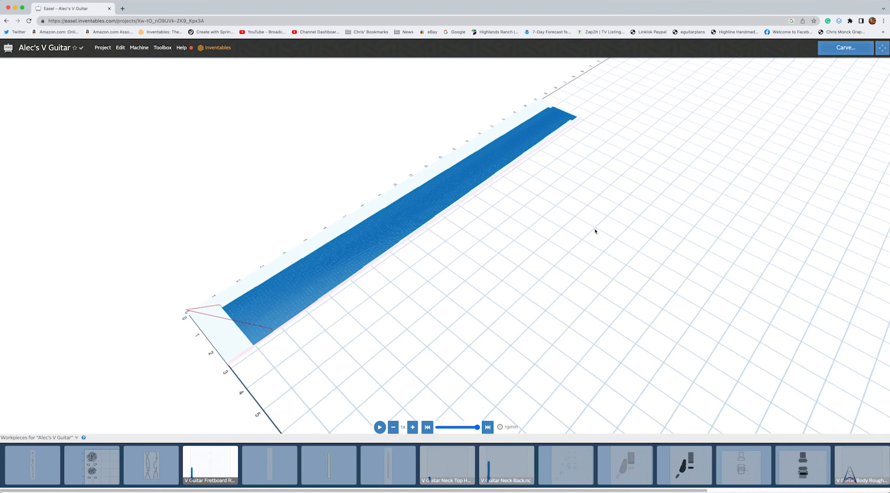
Review the project's g-code and 3D STL import options, and view the fretboard toolpath from above and at a low angle.
{"action": "left_click", "coordinate": [102, 49]}
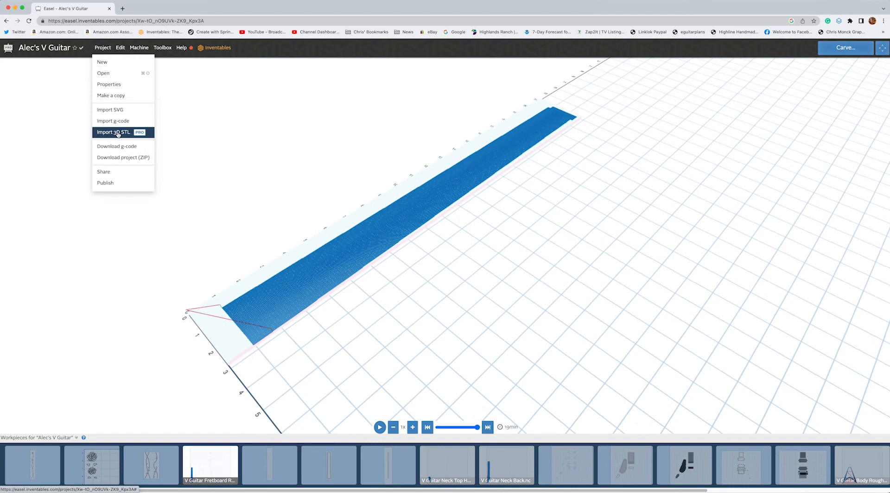
{"action": "left_click", "coordinate": [266, 152]}
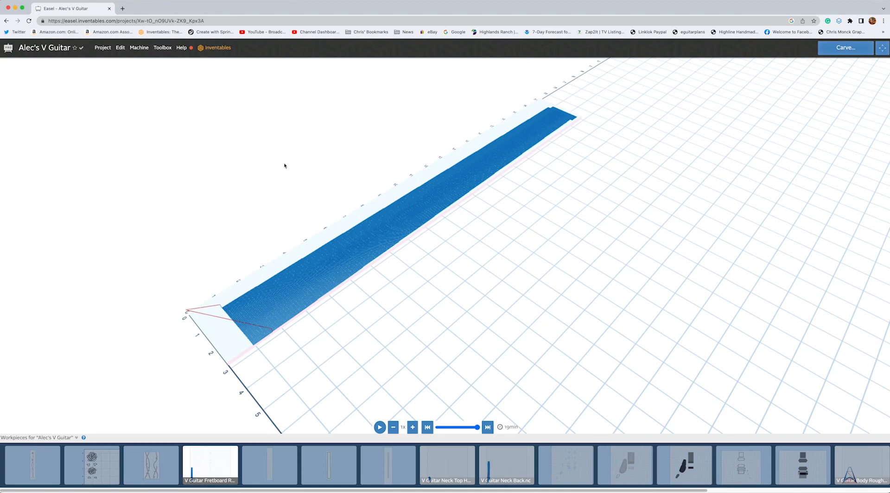
{"action": "left_click_drag", "start_coordinate": [397, 303], "coordinate": [316, 345]}
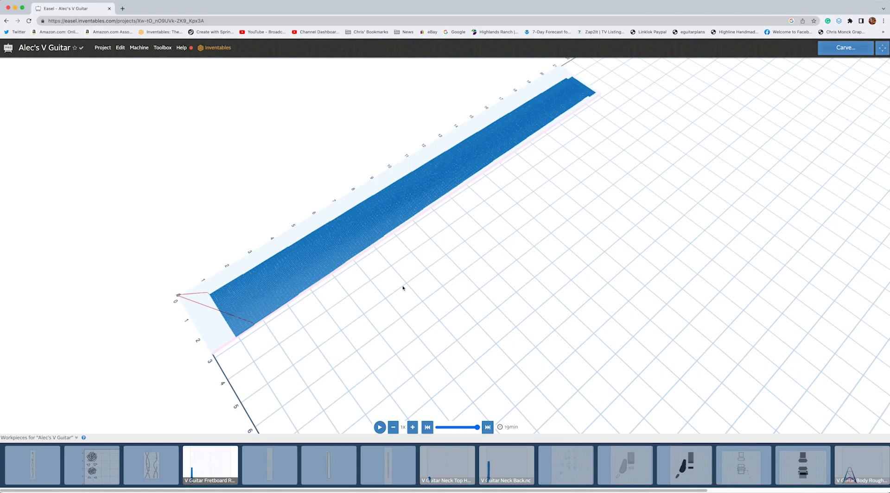
{"action": "left_click_drag", "start_coordinate": [294, 358], "coordinate": [389, 298]}
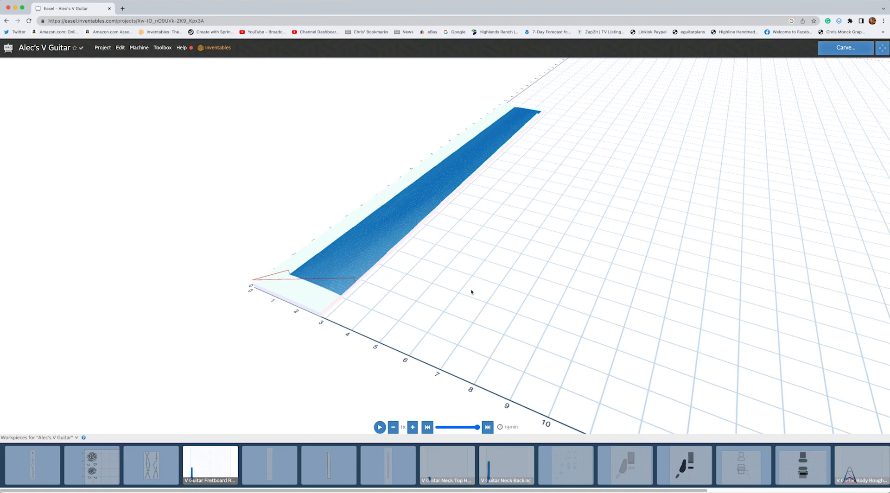
Open the walnut fret slot workpiece, rewind its toolpath simulation to the start and inspect the carved slots up close.
{"action": "left_click", "coordinate": [279, 465]}
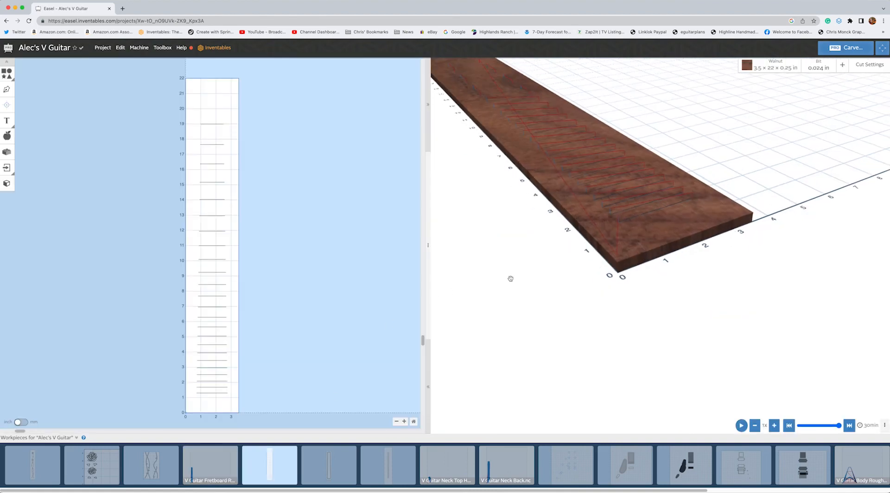
{"action": "left_click_drag", "start_coordinate": [509, 216], "coordinate": [570, 294]}
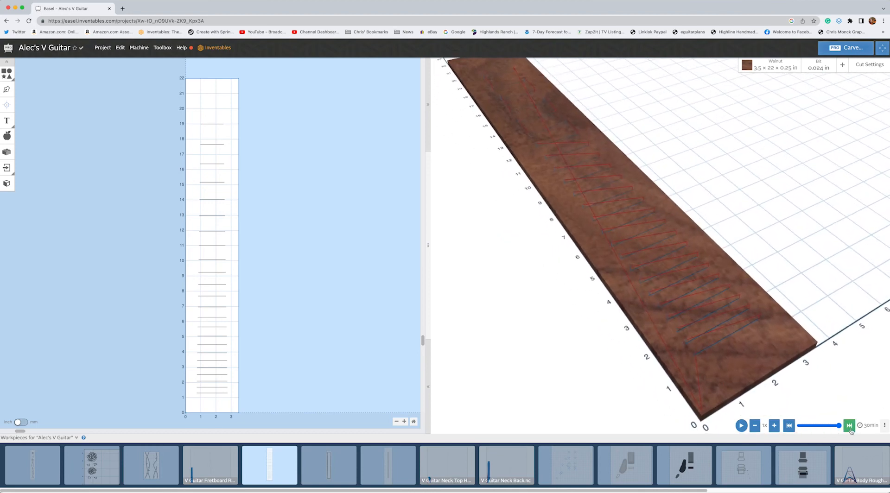
{"action": "left_click", "coordinate": [781, 431]}
{"action": "left_click_drag", "start_coordinate": [598, 325], "coordinate": [618, 204]}
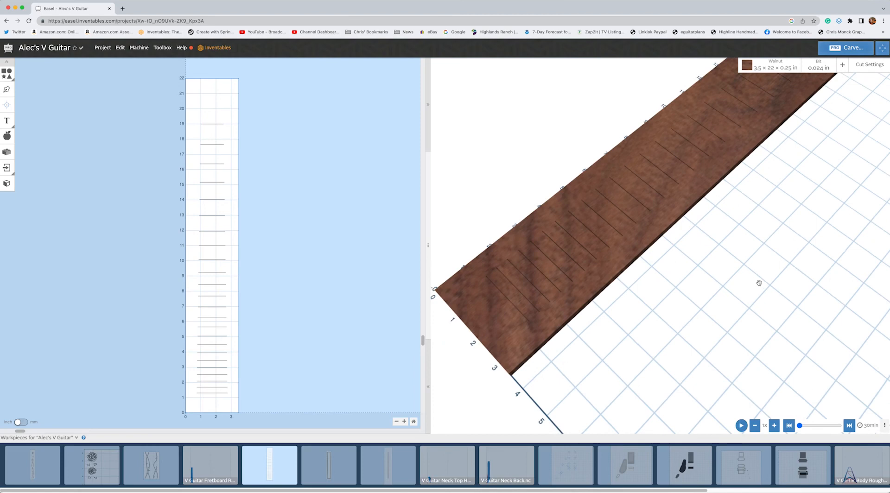
Review the bit choices and the manual cut settings of the walnut fret slot workpiece.
{"action": "left_click", "coordinate": [822, 66]}
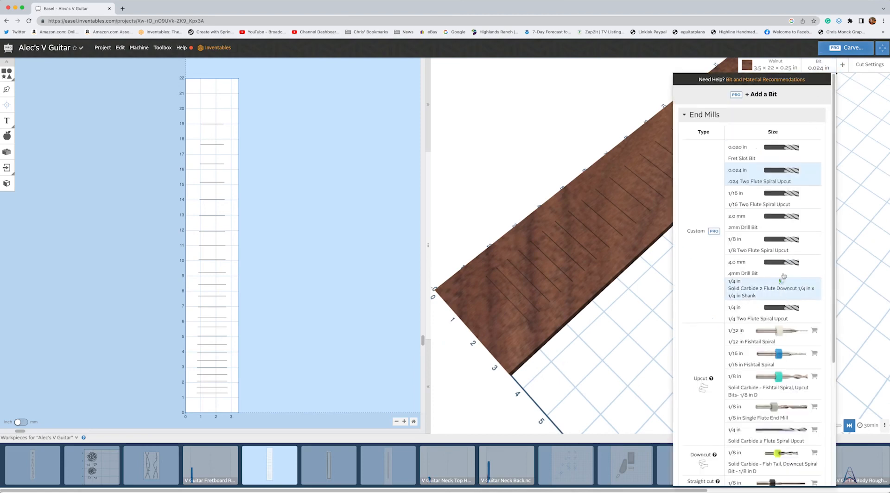
{"action": "left_click", "coordinate": [545, 153]}
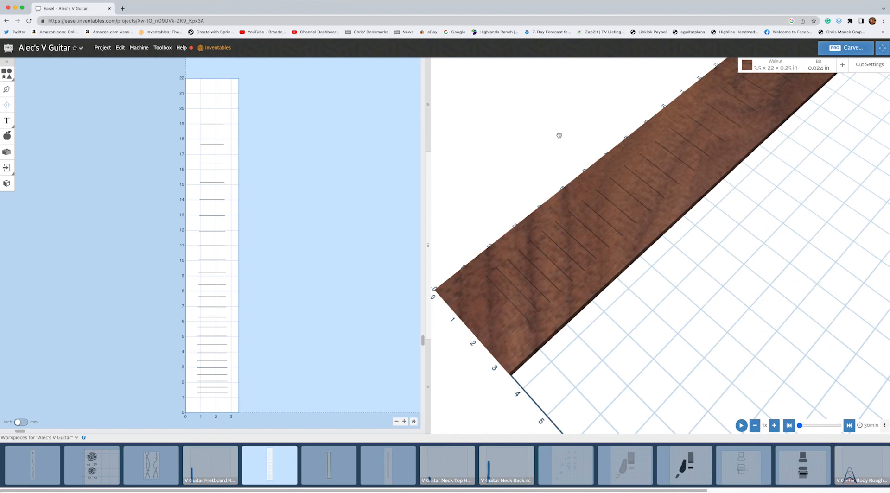
{"action": "left_click", "coordinate": [876, 68]}
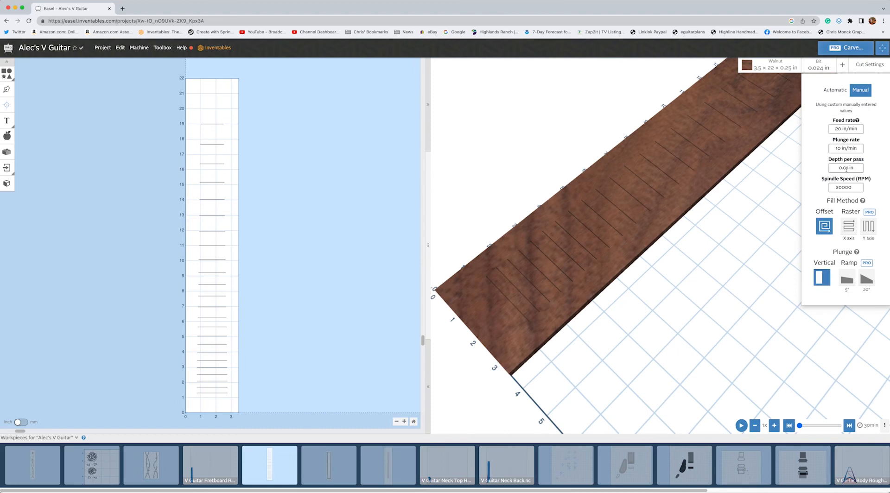
{"action": "left_click", "coordinate": [736, 319]}
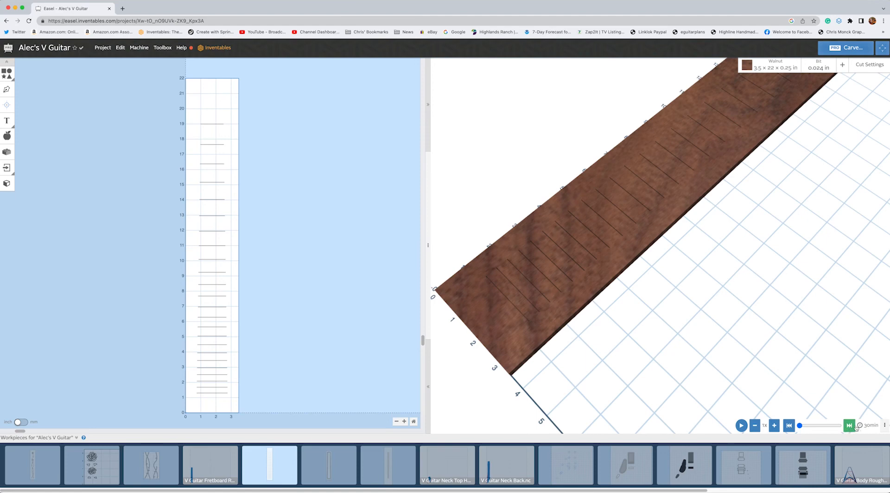
Examine the fret slots along the whole walnut board in the 3D preview from both sides.
{"action": "scroll", "coordinate": [698, 323], "scroll_direction": "down", "scroll_amount": 5}
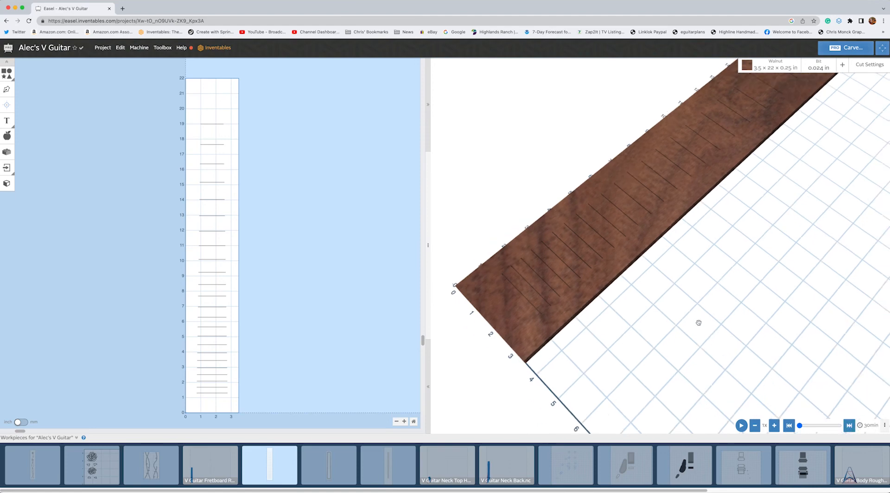
{"action": "right_click_drag", "start_coordinate": [700, 281], "coordinate": [677, 304]}
{"action": "left_click_drag", "start_coordinate": [670, 346], "coordinate": [696, 306]}
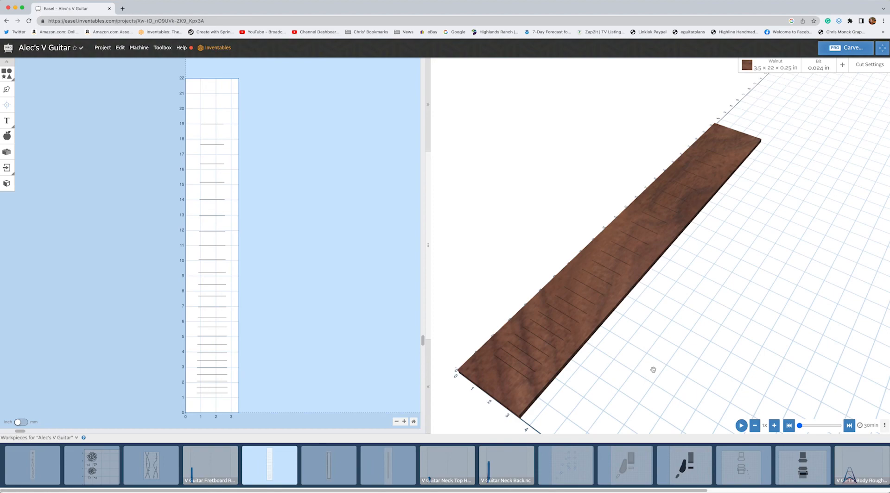
{"action": "left_click_drag", "start_coordinate": [550, 353], "coordinate": [787, 382]}
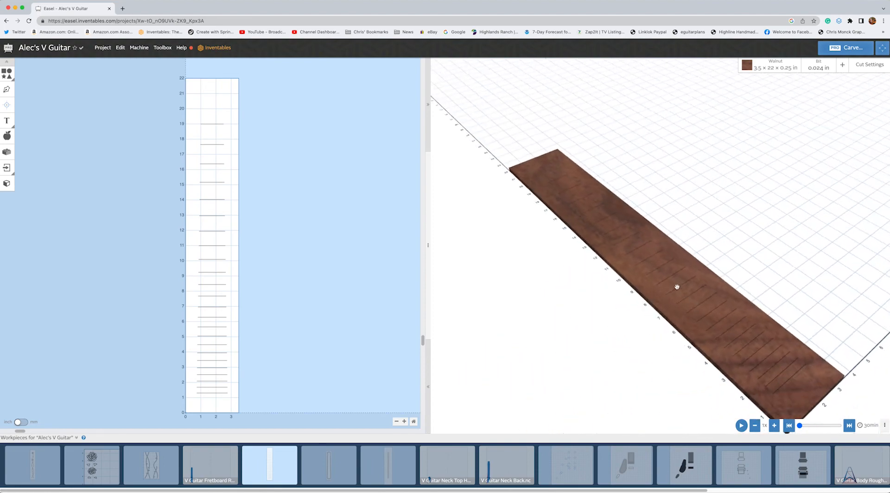
{"action": "left_click_drag", "start_coordinate": [680, 296], "coordinate": [654, 289]}
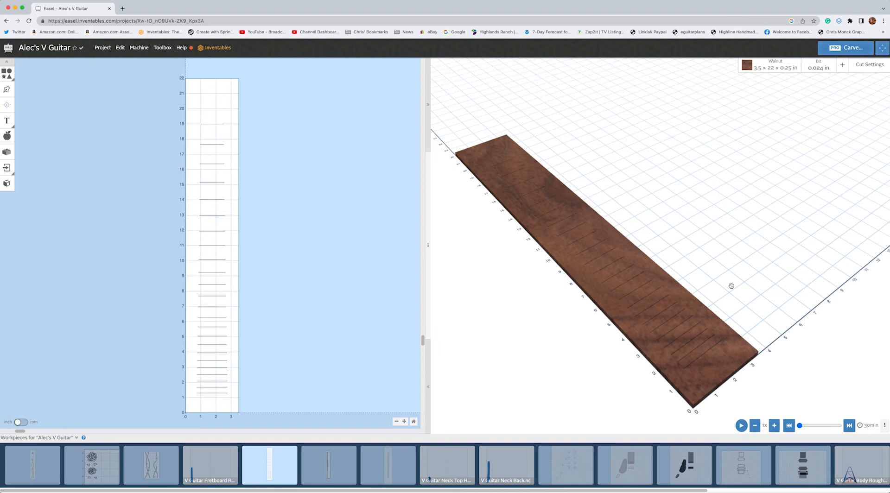
{"action": "left_click_drag", "start_coordinate": [745, 281], "coordinate": [766, 298]}
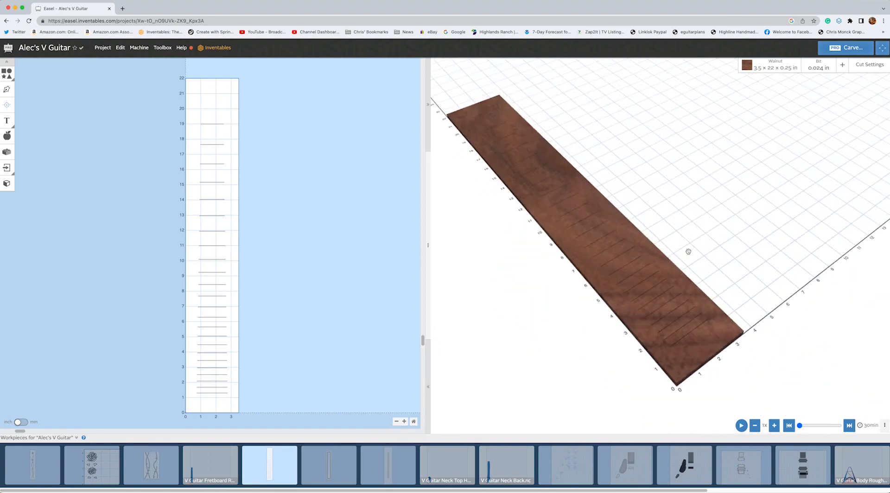
{"action": "left_click_drag", "start_coordinate": [696, 222], "coordinate": [534, 258]}
{"action": "left_click_drag", "start_coordinate": [703, 191], "coordinate": [691, 217]}
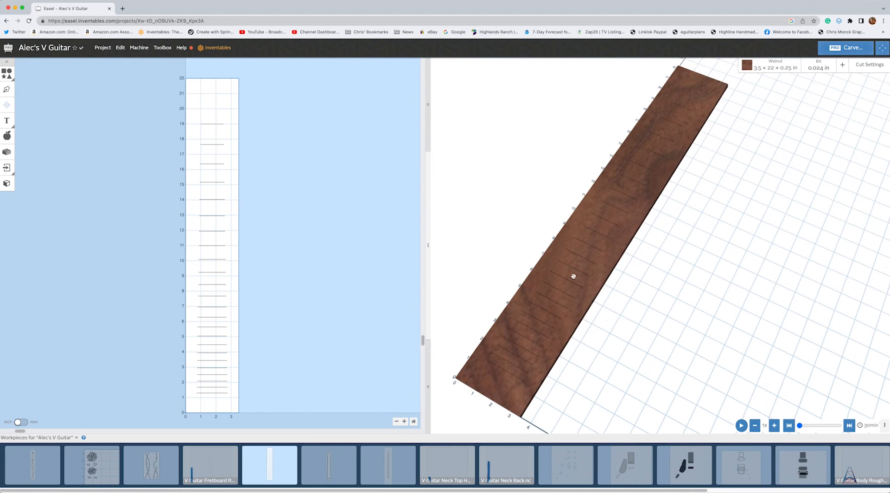
Open the hard maple fretboard outline workpiece and examine its tapered perimeter cut in the 3D preview.
{"action": "left_click", "coordinate": [340, 460]}
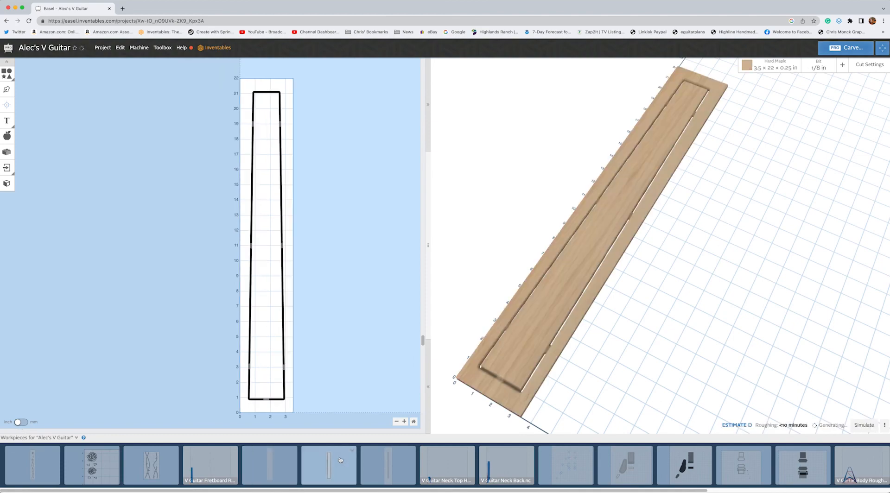
{"action": "scroll", "coordinate": [616, 318], "scroll_direction": "up", "scroll_amount": 5}
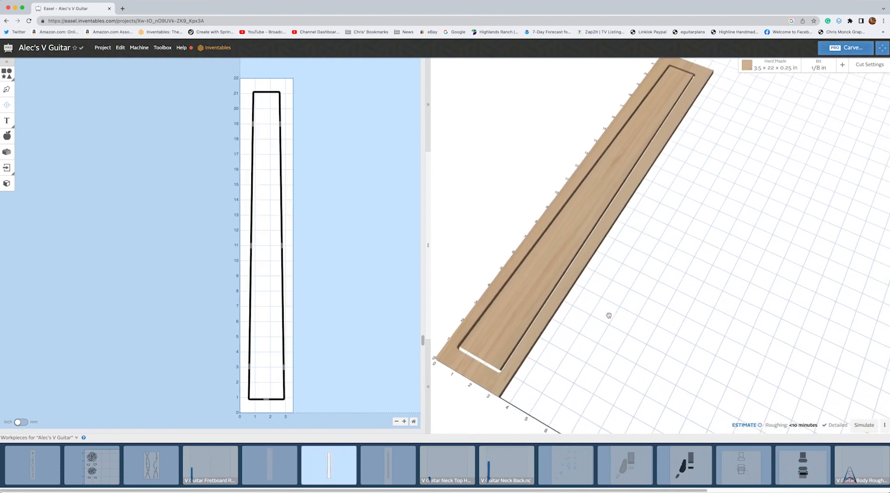
{"action": "left_click_drag", "start_coordinate": [659, 328], "coordinate": [648, 233]}
{"action": "right_click_drag", "start_coordinate": [647, 234], "coordinate": [653, 239]}
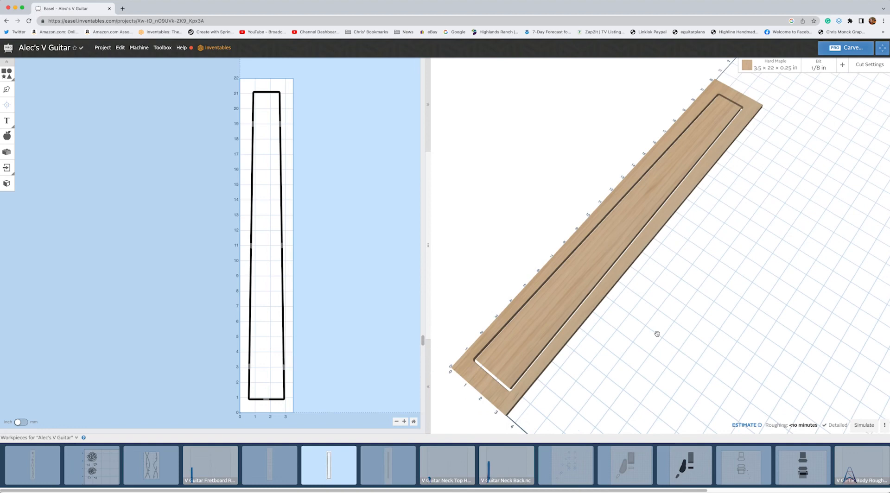
Review the material type, stock dimensions and manual cut settings of the hard maple fretboard outline workpiece.
{"action": "left_click", "coordinate": [771, 68]}
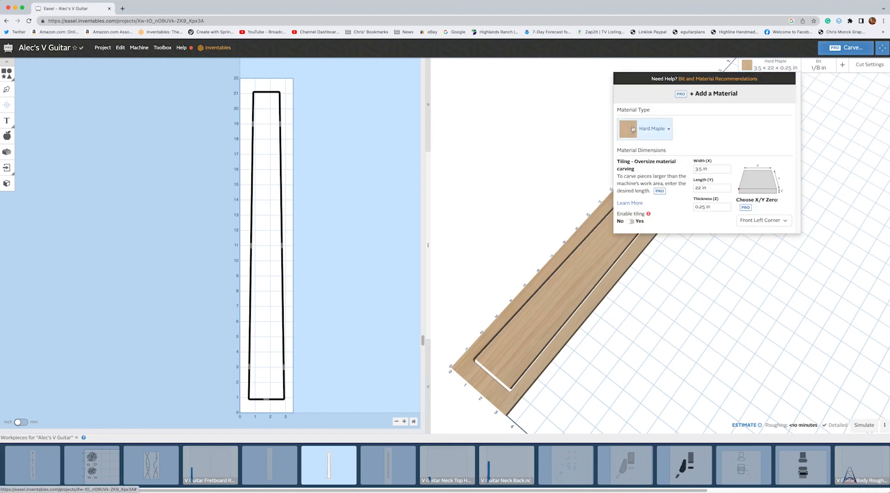
{"action": "left_click", "coordinate": [584, 159]}
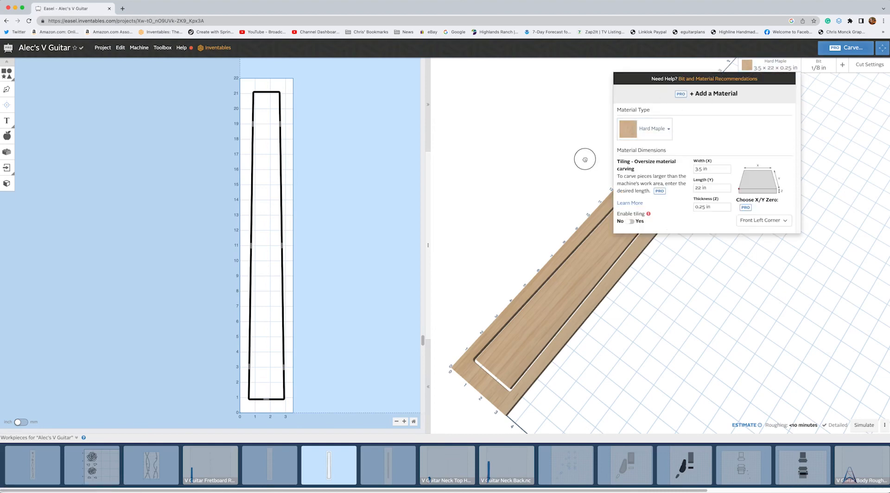
{"action": "left_click", "coordinate": [869, 64]}
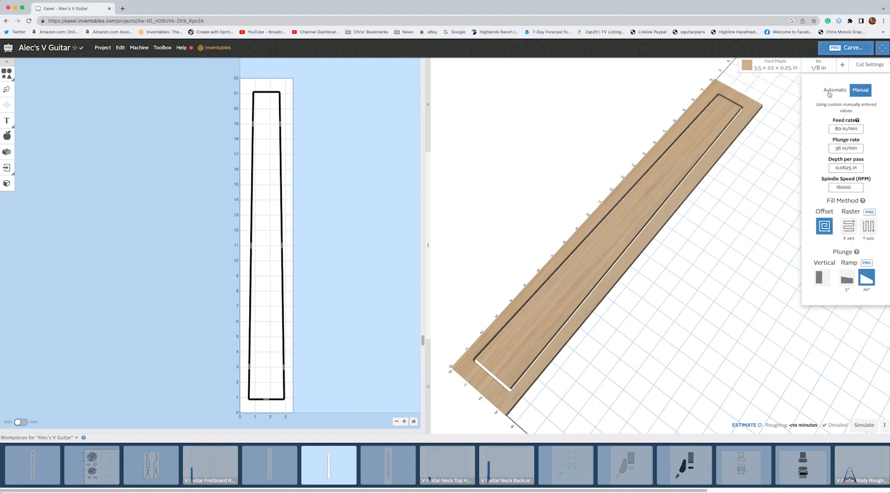
{"action": "left_click", "coordinate": [671, 246]}
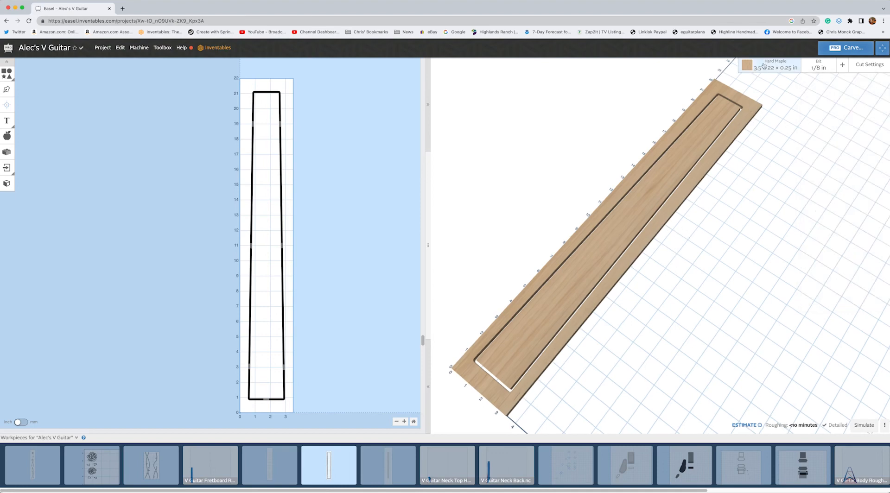
Review the fretboard outline's cut depth, tab settings and cut path options, including cutting outside the shape path.
{"action": "left_click", "coordinate": [764, 65]}
{"action": "left_click_drag", "start_coordinate": [520, 203], "coordinate": [543, 185]}
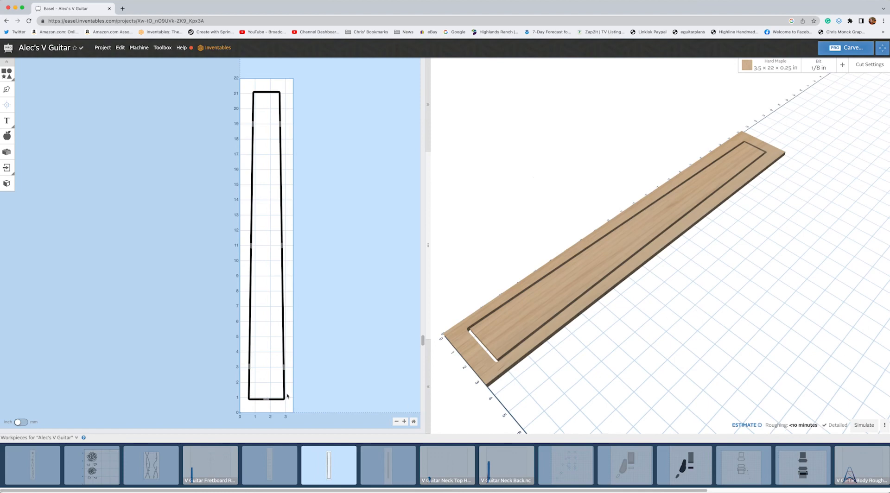
{"action": "left_click", "coordinate": [283, 215]}
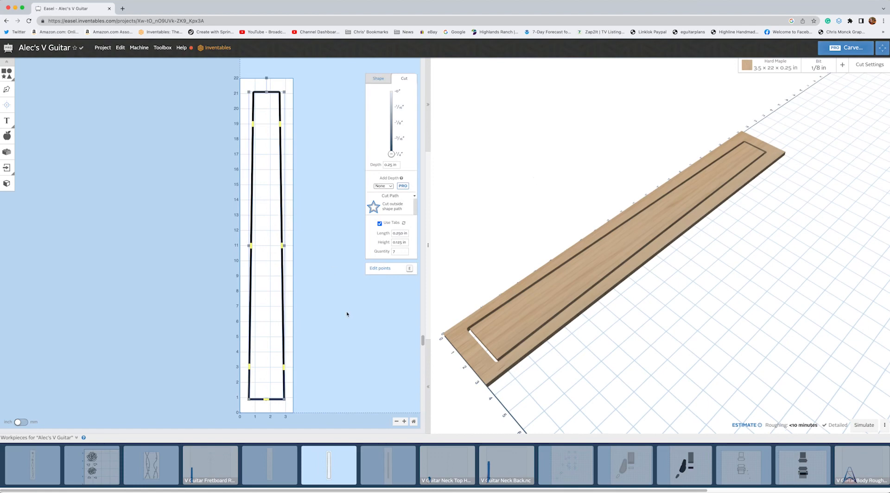
{"action": "left_click", "coordinate": [390, 207]}
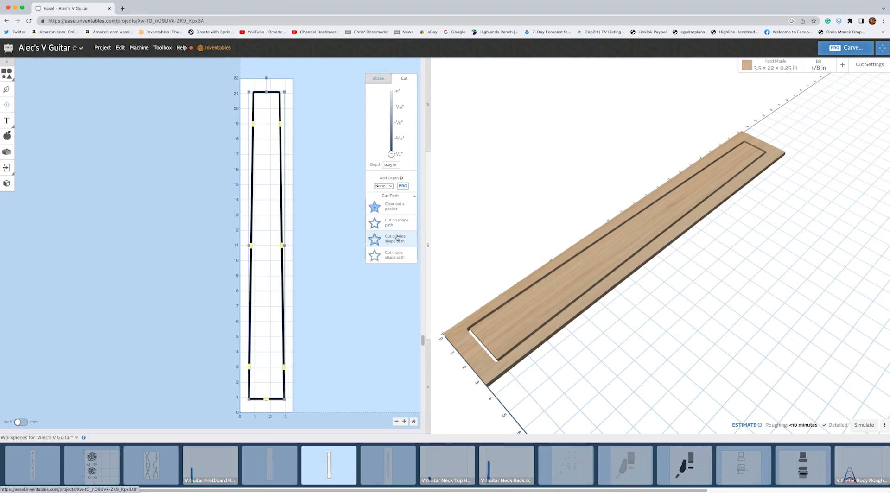
{"action": "left_click", "coordinate": [334, 305]}
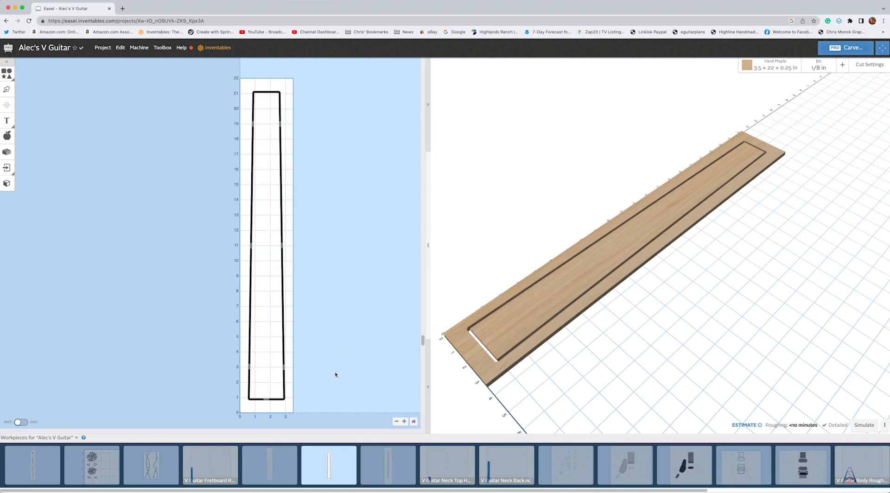
{"action": "left_click_drag", "start_coordinate": [351, 390], "coordinate": [320, 376]}
{"action": "mouse_move", "coordinate": [538, 393]}
{"action": "left_mouse_down"}
{"action": "mouse_move", "coordinate": [562, 388]}
{"action": "mouse_move", "coordinate": [530, 380]}
{"action": "mouse_move", "coordinate": [548, 380]}
{"action": "left_mouse_up"}
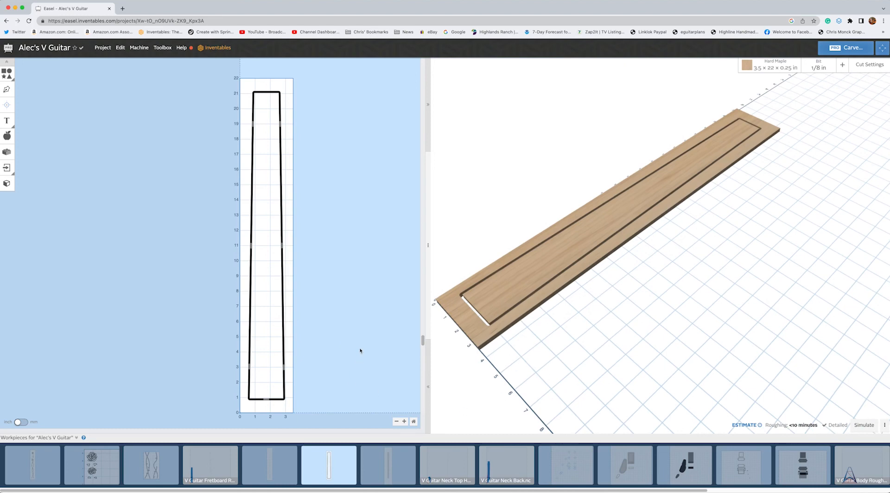
{"action": "scroll", "coordinate": [353, 342], "scroll_direction": "right", "scroll_amount": 3}
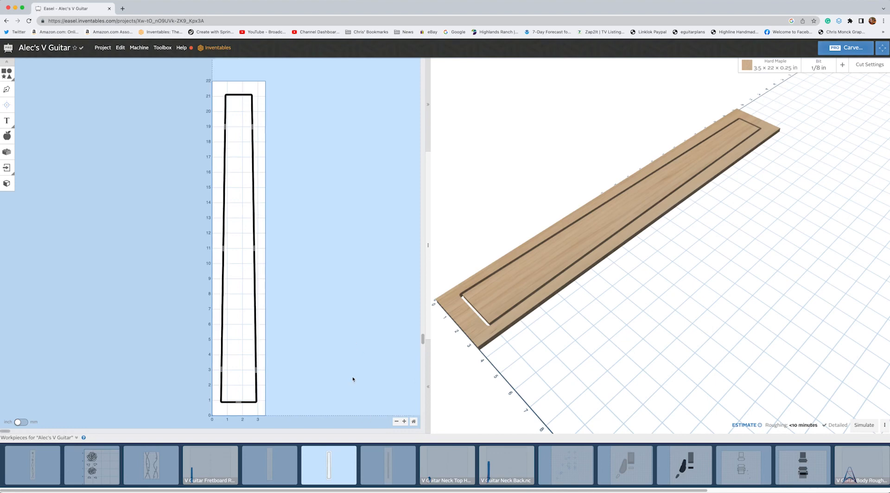
Open the 5 × 30 × 1.64 in hard maple workpiece and examine its three long narrow channels in the full layout and 3D preview.
{"action": "left_click", "coordinate": [395, 462]}
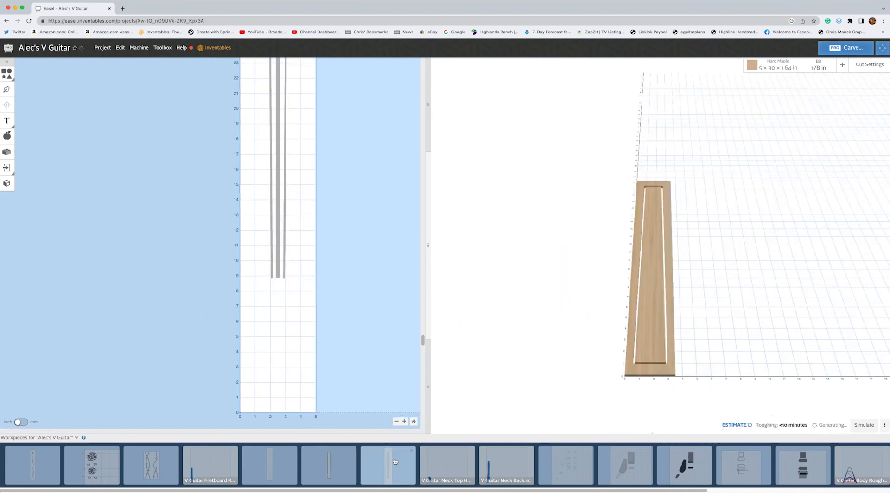
{"action": "left_click_drag", "start_coordinate": [705, 344], "coordinate": [681, 304]}
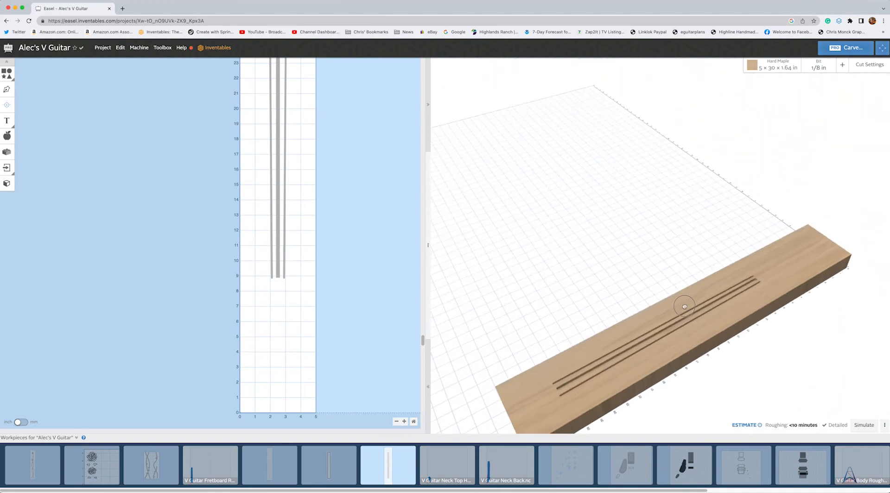
{"action": "left_click_drag", "start_coordinate": [682, 362], "coordinate": [599, 326]}
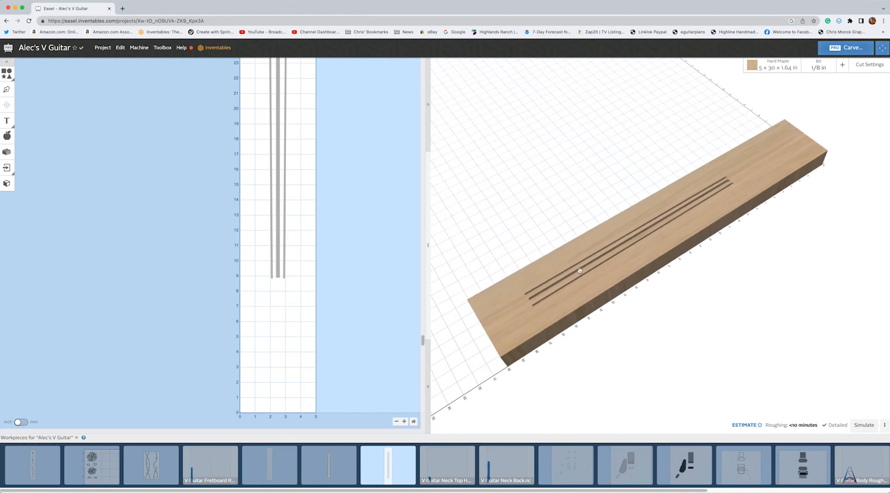
{"action": "left_click", "coordinate": [414, 422]}
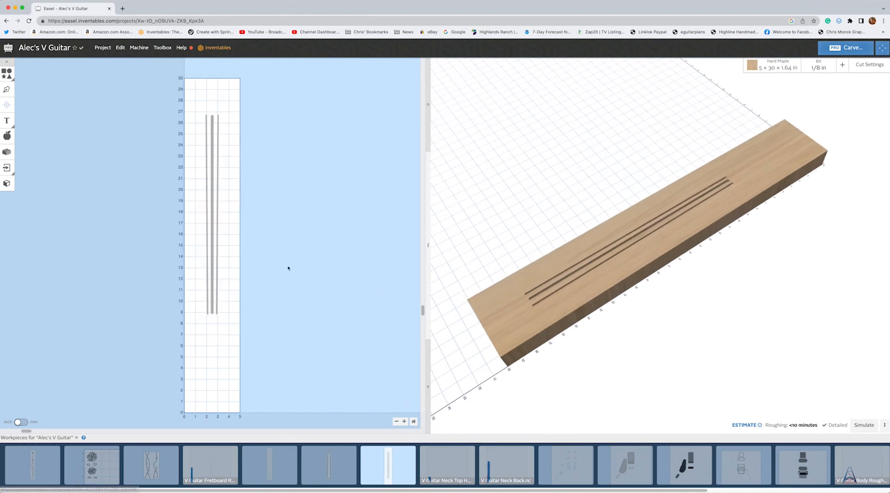
{"action": "left_click_drag", "start_coordinate": [572, 293], "coordinate": [625, 265]}
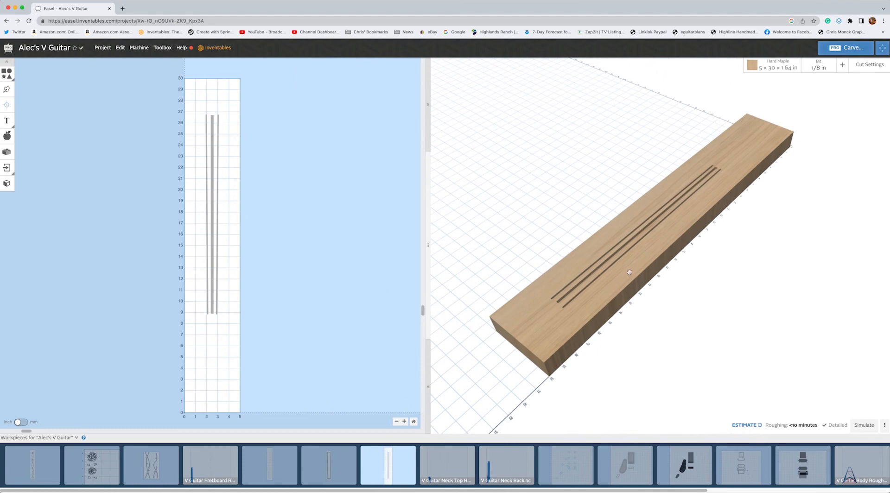
{"action": "left_click_drag", "start_coordinate": [613, 287], "coordinate": [548, 318]}
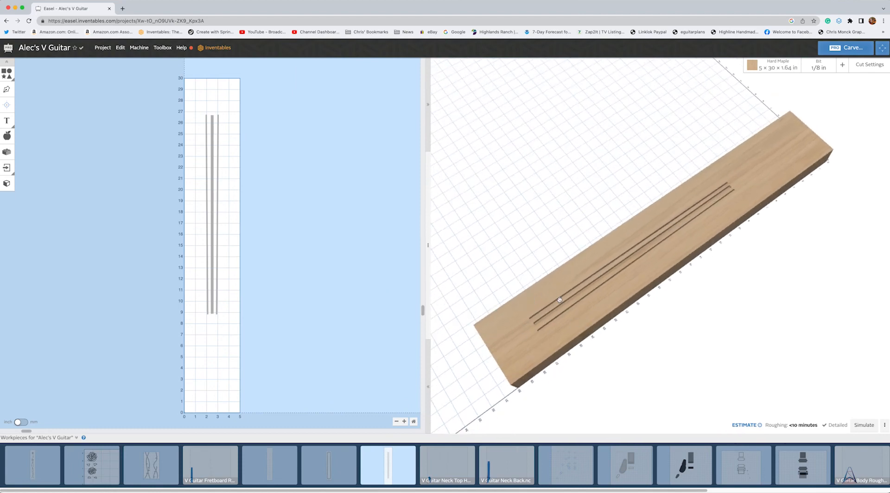
{"action": "left_click_drag", "start_coordinate": [585, 300], "coordinate": [779, 229]}
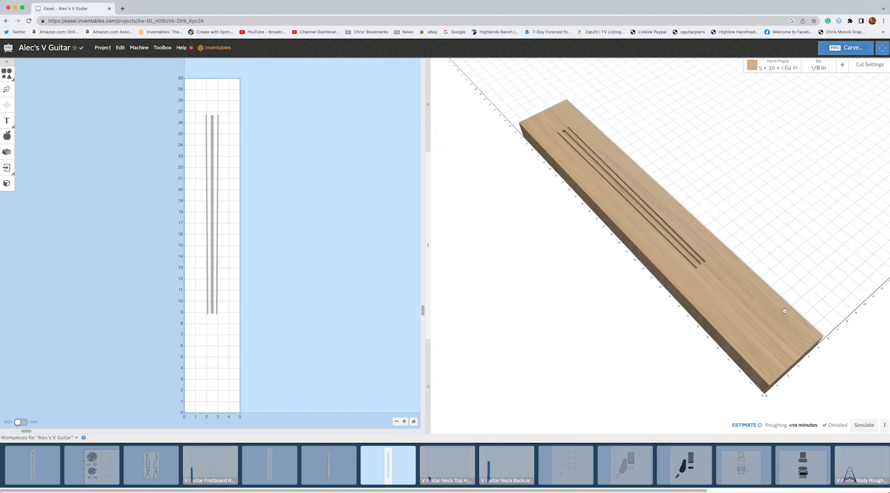
{"action": "left_click_drag", "start_coordinate": [687, 285], "coordinate": [632, 314]}
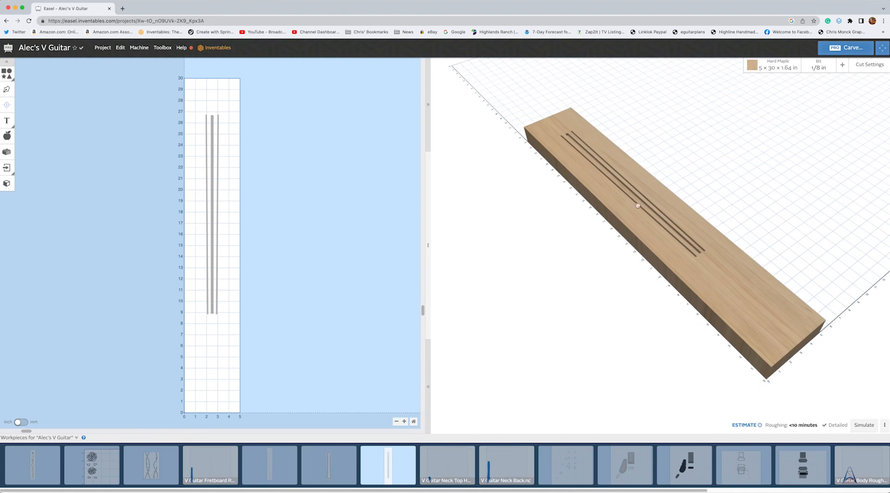
Open the V Guitar Neck Top toolpath workpiece and examine the headstock carving passes from low and high angles.
{"action": "left_click", "coordinate": [447, 465]}
{"action": "left_click_drag", "start_coordinate": [571, 298], "coordinate": [427, 236]}
{"action": "scroll", "coordinate": [405, 147], "scroll_direction": "up", "scroll_amount": 5}
{"action": "mouse_move", "coordinate": [327, 259]}
{"action": "left_mouse_down"}
{"action": "mouse_move", "coordinate": [314, 219]}
{"action": "mouse_move", "coordinate": [289, 208]}
{"action": "mouse_move", "coordinate": [352, 281]}
{"action": "mouse_move", "coordinate": [300, 240]}
{"action": "mouse_move", "coordinate": [328, 265]}
{"action": "left_mouse_up"}
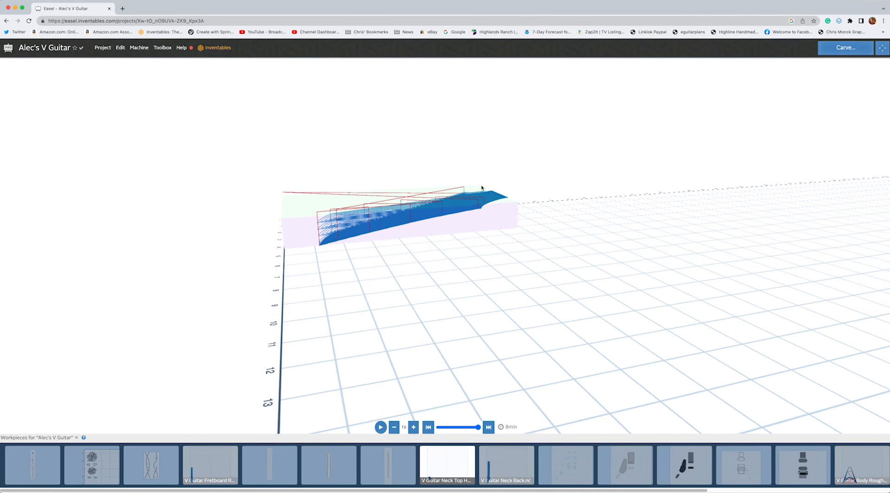
{"action": "left_click_drag", "start_coordinate": [346, 277], "coordinate": [397, 316]}
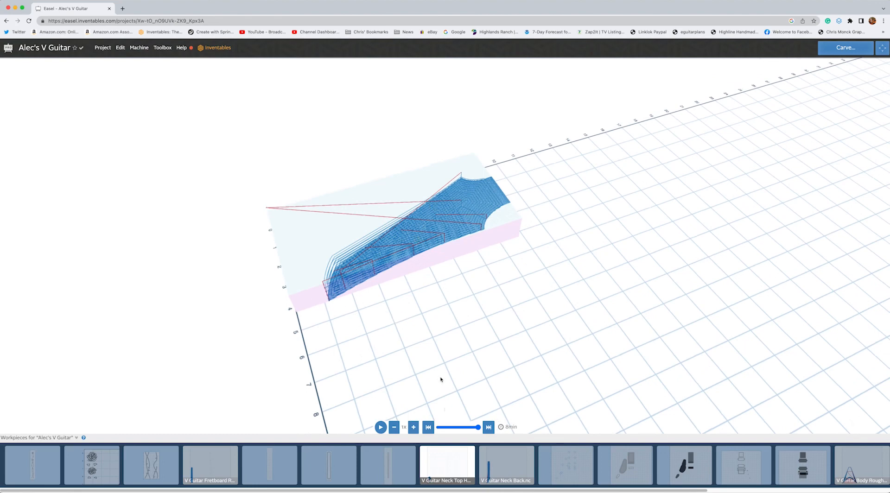
{"action": "mouse_move", "coordinate": [478, 427]}
{"action": "left_mouse_down"}
{"action": "mouse_move", "coordinate": [443, 426]}
{"action": "mouse_move", "coordinate": [483, 413]}
{"action": "left_mouse_up"}
{"action": "left_click_drag", "start_coordinate": [469, 293], "coordinate": [527, 304]}
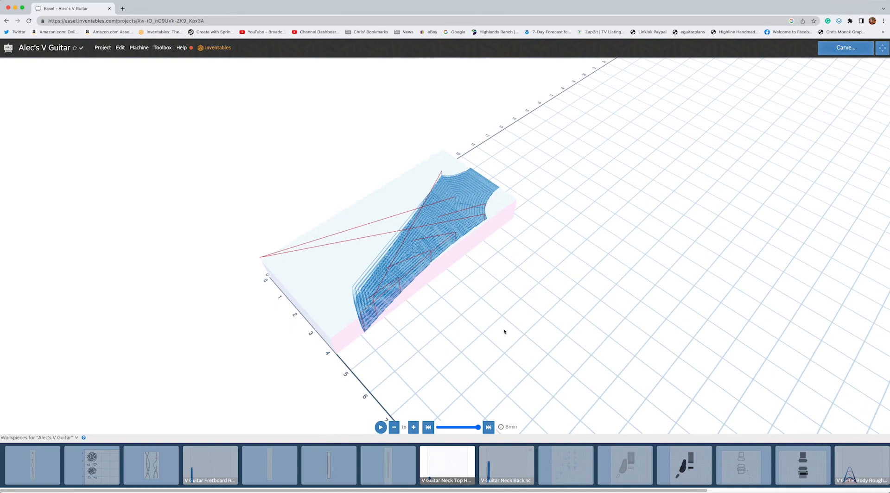
Open the V Guitar Neck Back.nc workpiece and examine its toolpath along the whole neck, up close and from a distance.
{"action": "scroll", "coordinate": [527, 319], "scroll_direction": "down", "scroll_amount": 6}
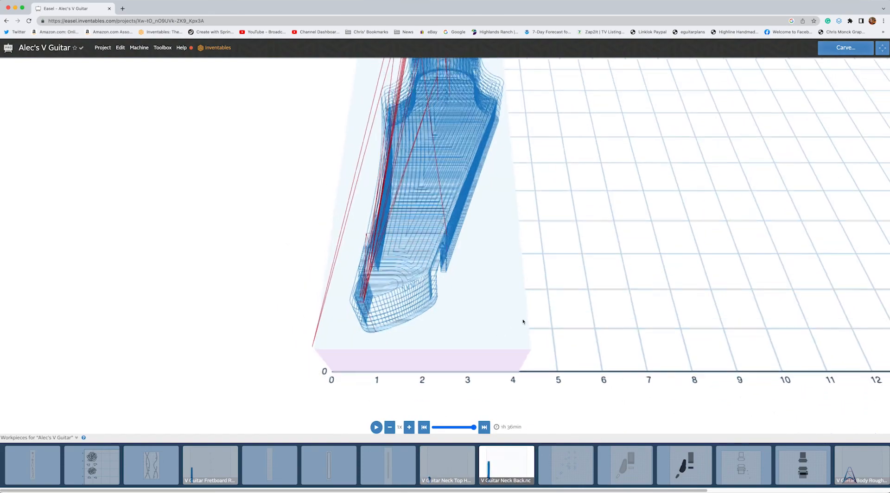
{"action": "left_click_drag", "start_coordinate": [558, 284], "coordinate": [461, 298]}
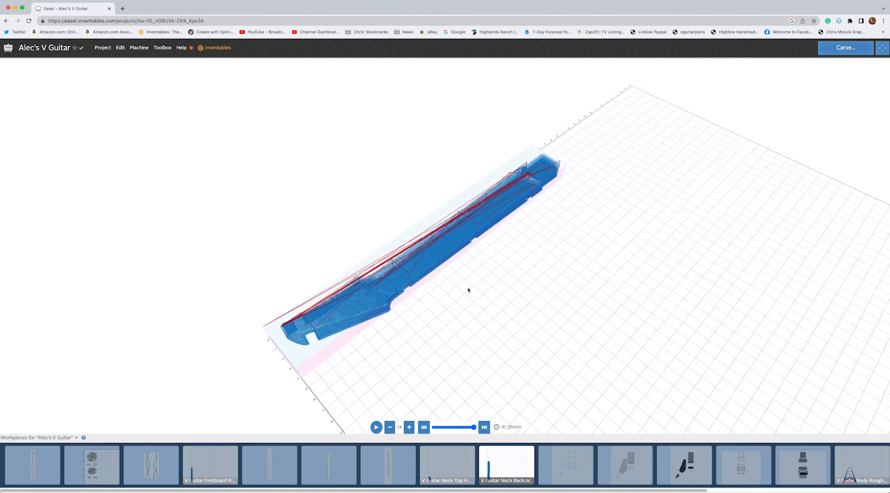
{"action": "mouse_move", "coordinate": [469, 432]}
{"action": "left_mouse_down"}
{"action": "mouse_move", "coordinate": [435, 425]}
{"action": "mouse_move", "coordinate": [452, 436]}
{"action": "mouse_move", "coordinate": [474, 424]}
{"action": "left_mouse_up"}
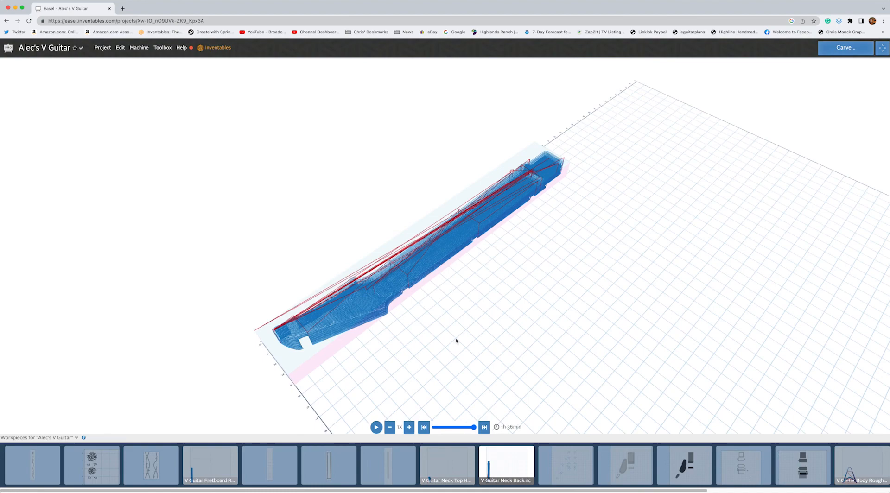
{"action": "left_click_drag", "start_coordinate": [471, 352], "coordinate": [441, 308]}
{"action": "scroll", "coordinate": [440, 302], "scroll_direction": "up", "scroll_amount": 5}
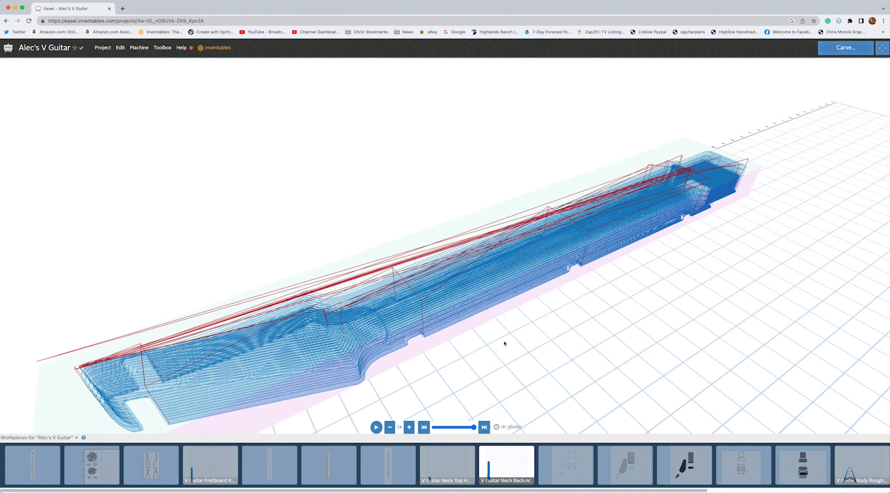
{"action": "scroll", "coordinate": [503, 341], "scroll_direction": "down", "scroll_amount": 2}
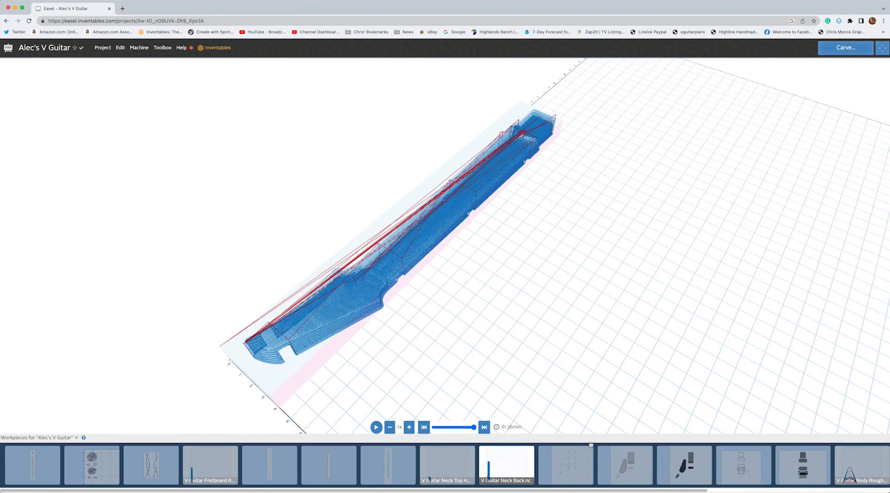
Open the African mahogany body workpiece with the drill points and examine the hole positions in the 3D preview.
{"action": "left_click", "coordinate": [579, 471]}
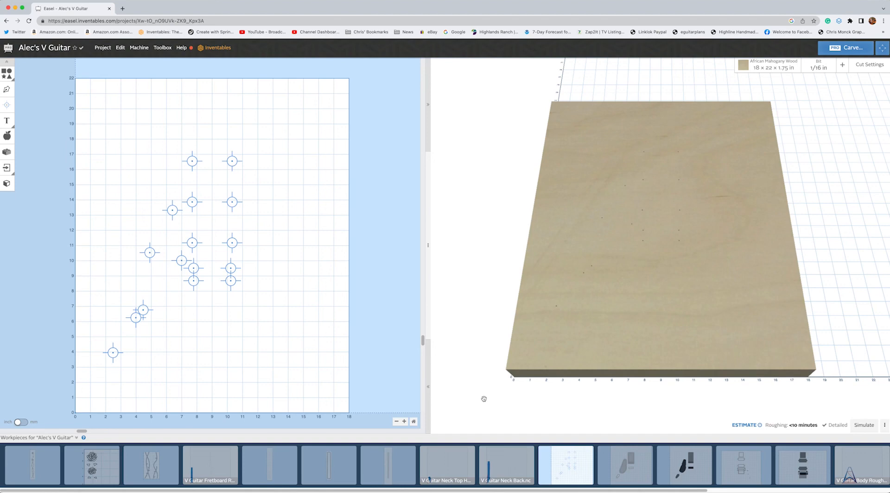
{"action": "left_click_drag", "start_coordinate": [621, 406], "coordinate": [662, 341]}
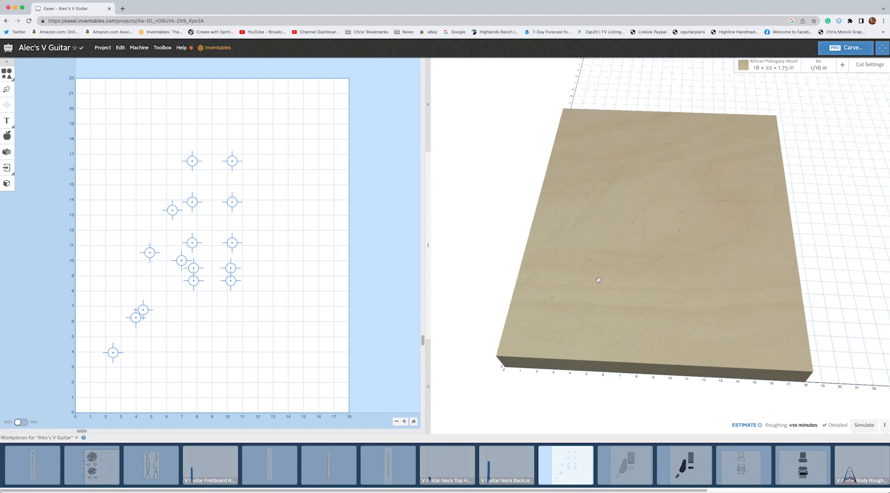
{"action": "left_click_drag", "start_coordinate": [527, 323], "coordinate": [616, 322]}
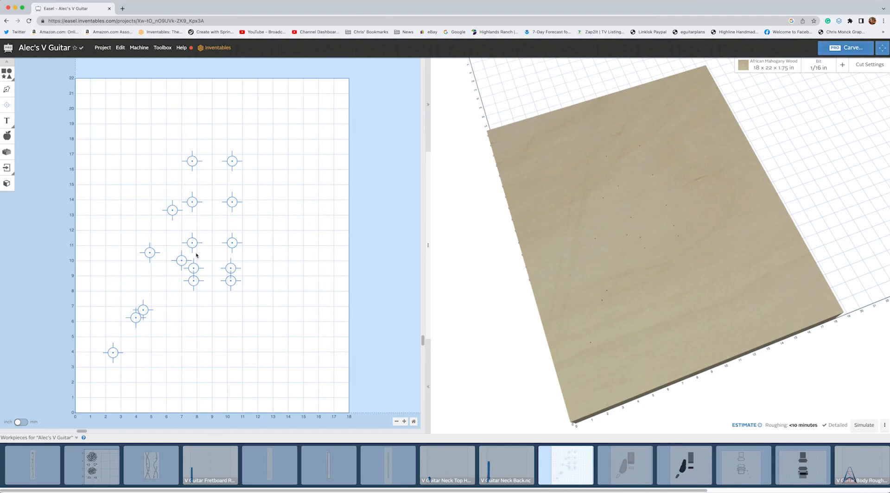
Simulate the drill point carve on the mahogany body blank and examine the toolpath between the holes.
{"action": "left_click", "coordinate": [862, 424]}
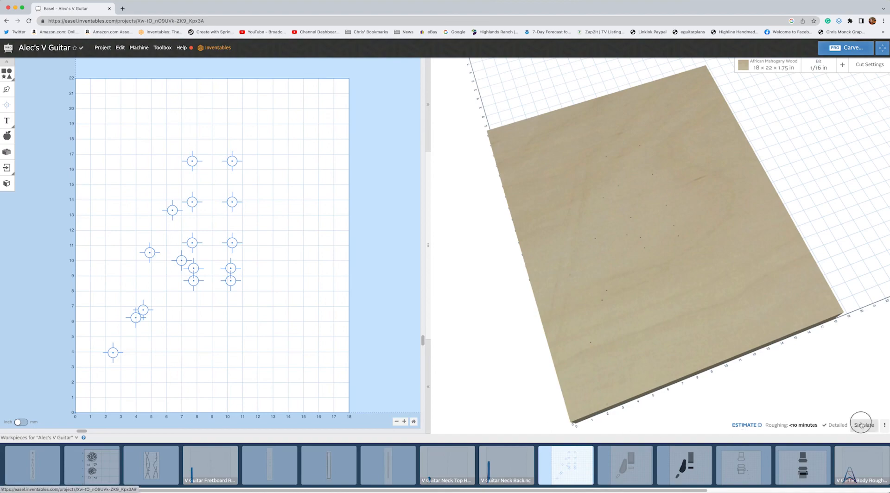
{"action": "left_click_drag", "start_coordinate": [709, 293], "coordinate": [709, 259]}
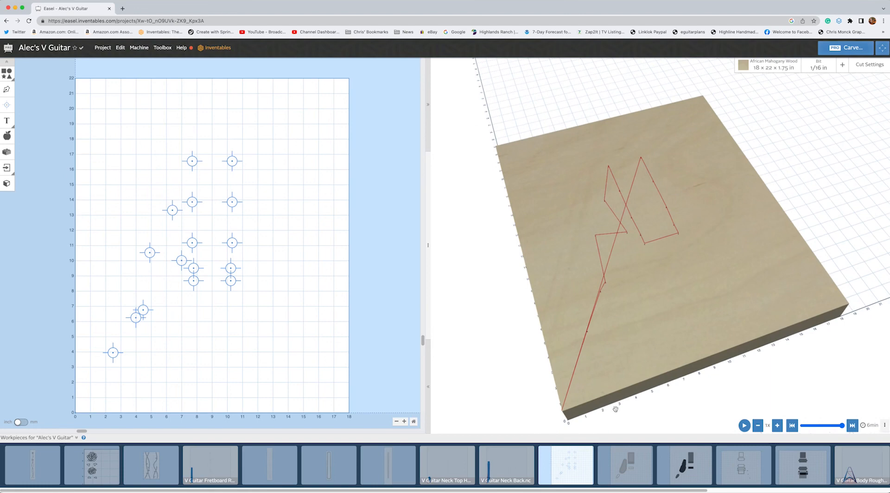
{"action": "left_click_drag", "start_coordinate": [559, 413], "coordinate": [608, 365]}
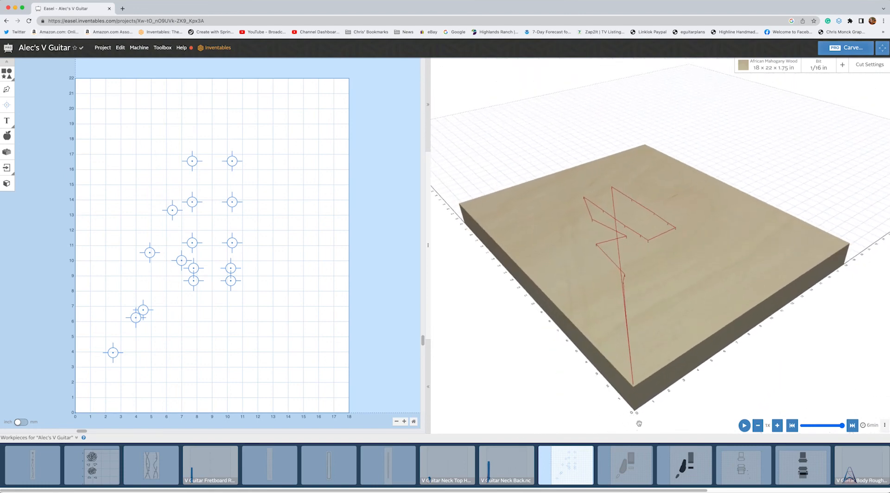
Open the mahogany body workpiece with the 1/4 in bit and examine its cavity outline cuts from several angles.
{"action": "left_click", "coordinate": [628, 462]}
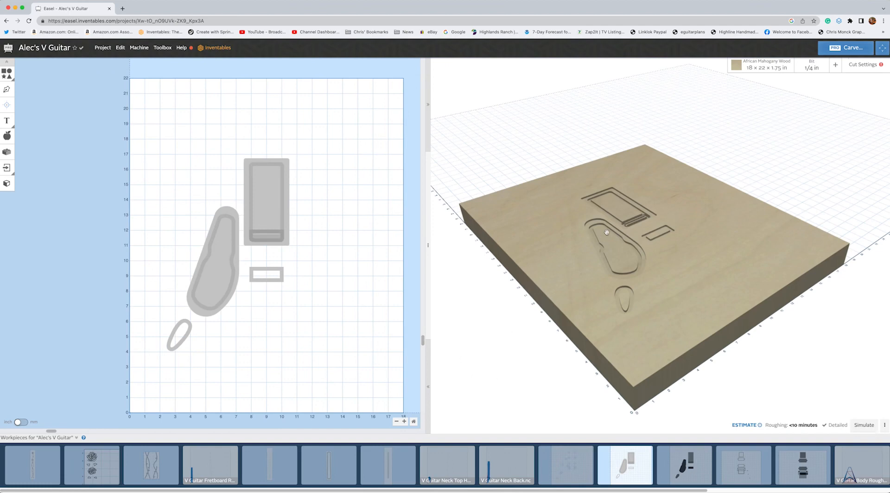
{"action": "left_click_drag", "start_coordinate": [658, 275], "coordinate": [656, 220]}
{"action": "left_click_drag", "start_coordinate": [649, 310], "coordinate": [660, 275]}
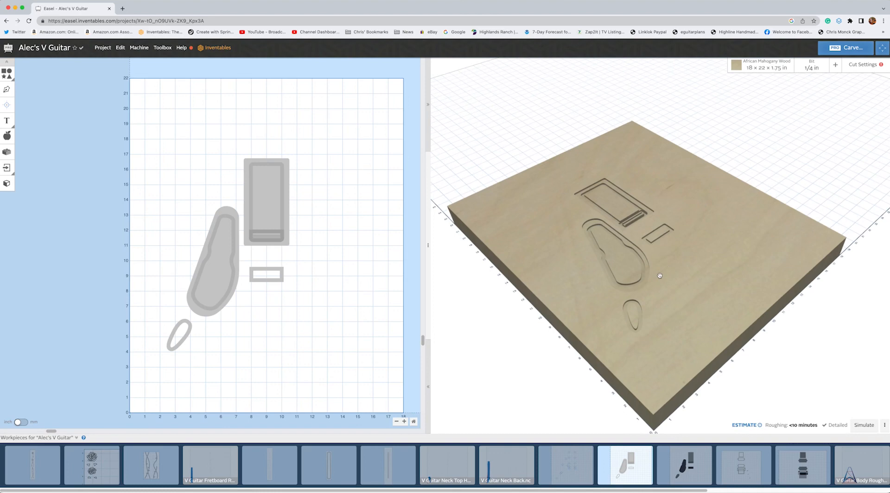
{"action": "left_click_drag", "start_coordinate": [686, 244], "coordinate": [672, 269]}
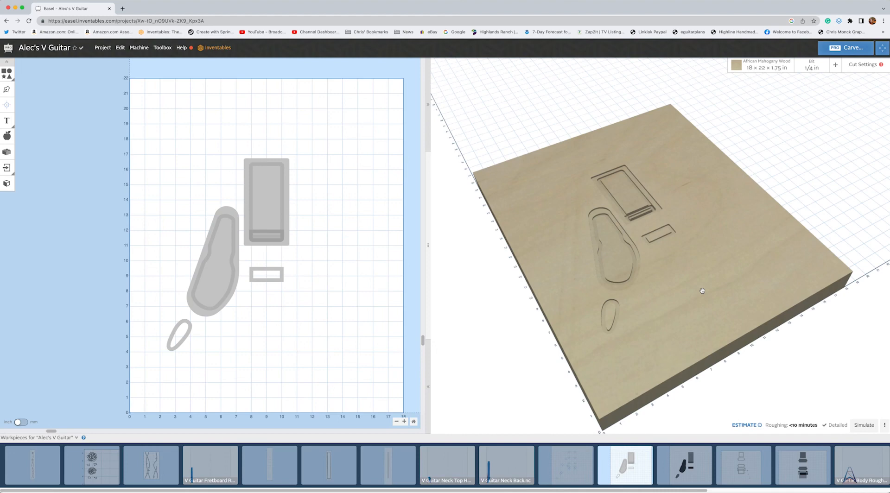
{"action": "left_click_drag", "start_coordinate": [663, 289], "coordinate": [699, 268]}
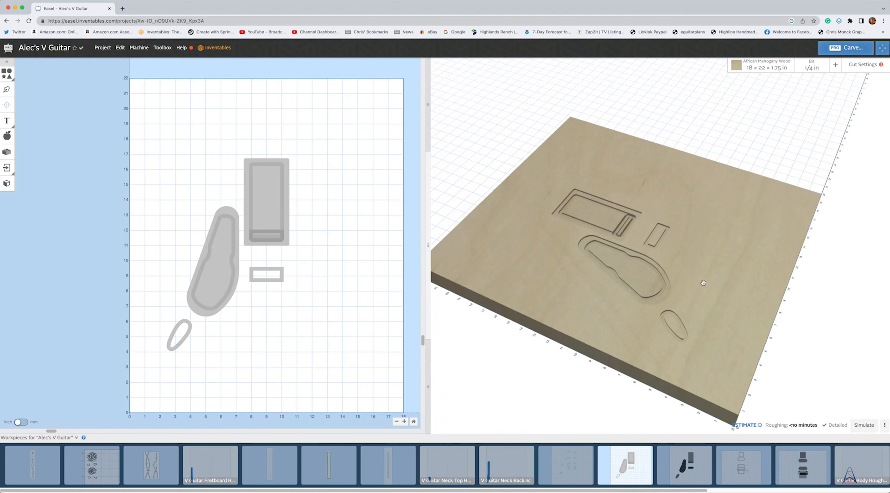
{"action": "left_click_drag", "start_coordinate": [703, 294], "coordinate": [693, 255]}
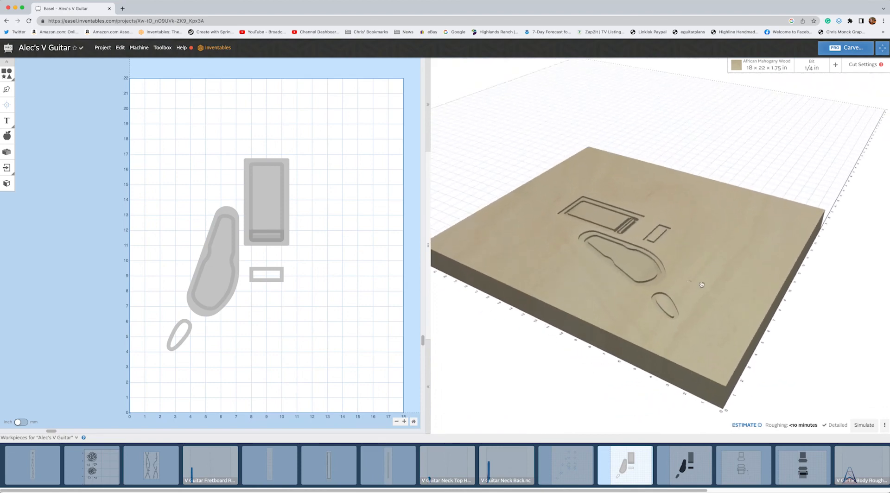
{"action": "scroll", "coordinate": [710, 285], "scroll_direction": "up", "scroll_amount": 3}
{"action": "left_click_drag", "start_coordinate": [710, 285], "coordinate": [596, 312]}
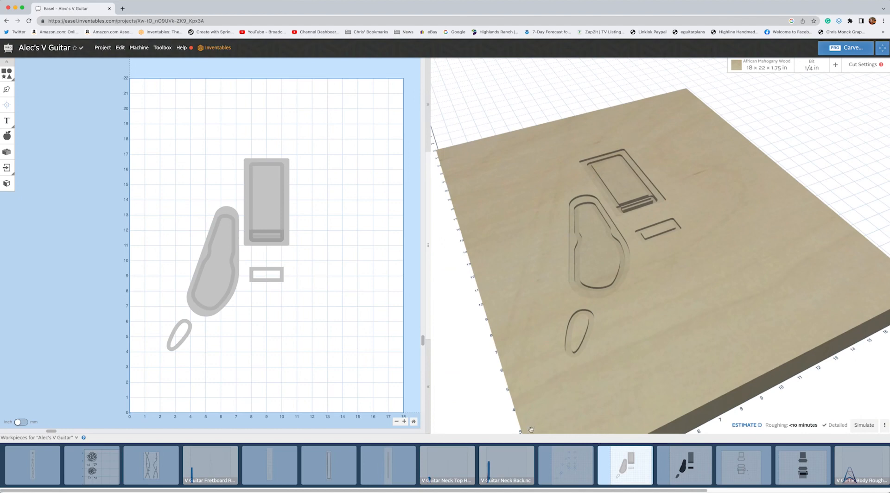
{"action": "left_click_drag", "start_coordinate": [552, 401], "coordinate": [579, 357]}
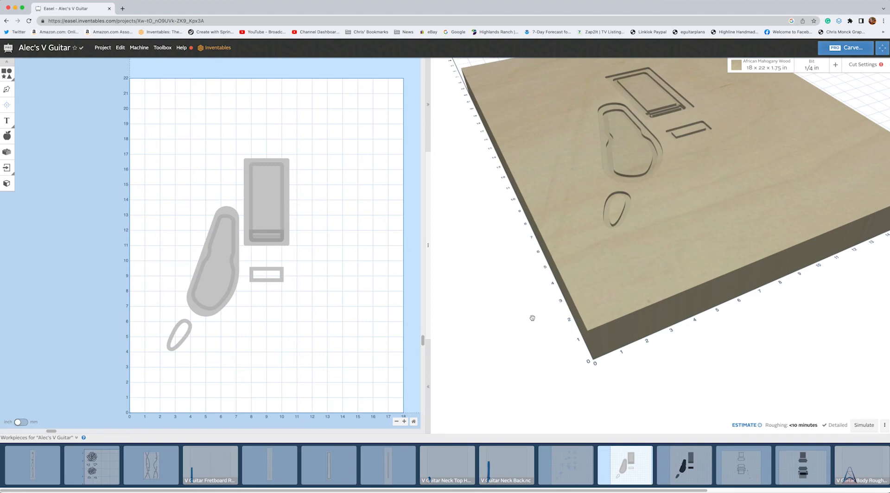
Open the mahogany body workpiece with the four filled cavity pockets, simulate its carve, and examine the pockets and toolpath from several angles.
{"action": "mouse_move", "coordinate": [629, 475]}
{"action": "left_click", "coordinate": [695, 460]}
{"action": "left_click_drag", "start_coordinate": [574, 247], "coordinate": [538, 298]}
{"action": "left_click", "coordinate": [863, 425]}
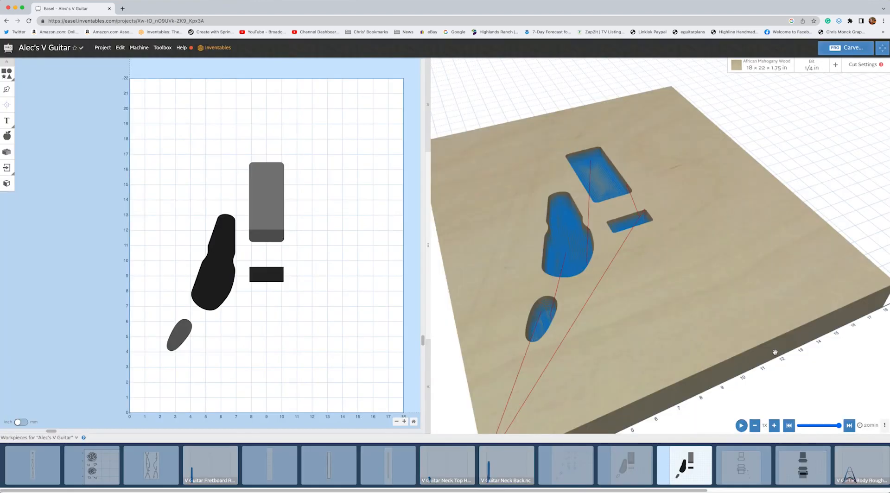
{"action": "left_click_drag", "start_coordinate": [688, 315], "coordinate": [689, 238]}
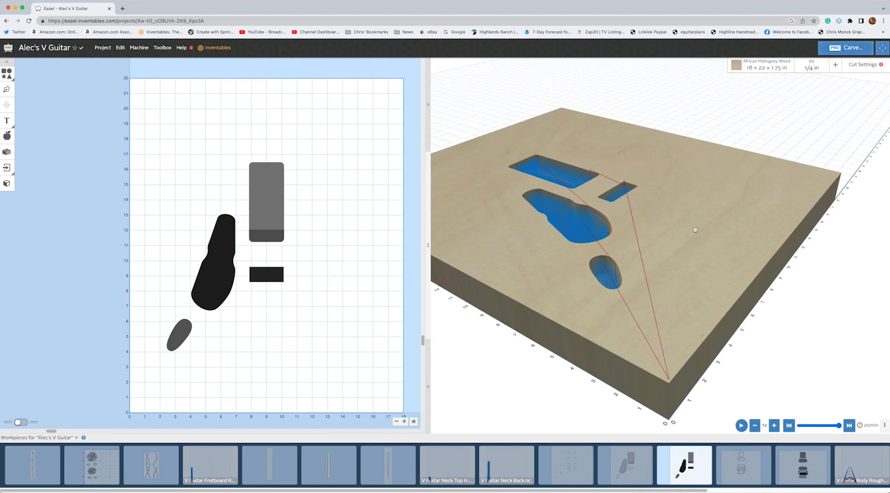
Open the mahogany body workpiece with the pickup and bridge cavity outlines and three round holes, and examine the cuts from several angles.
{"action": "left_click", "coordinate": [745, 465]}
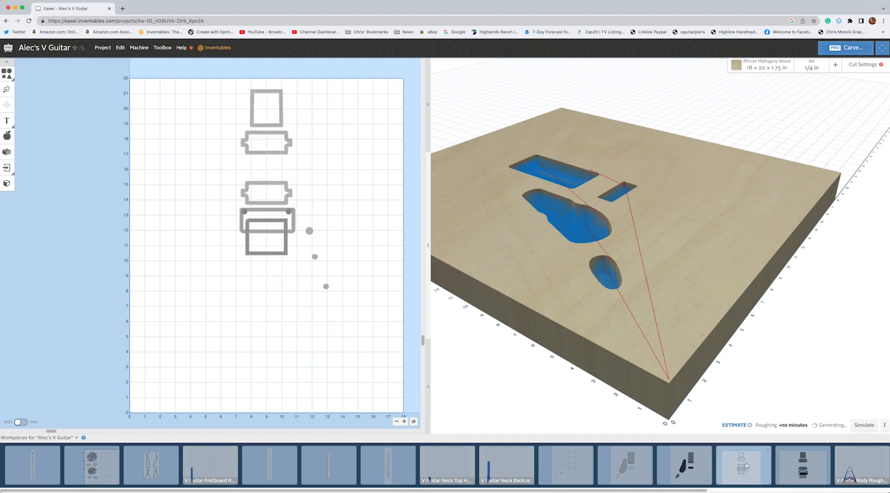
{"action": "left_click_drag", "start_coordinate": [615, 208], "coordinate": [602, 286]}
{"action": "right_click_drag", "start_coordinate": [570, 188], "coordinate": [595, 226]}
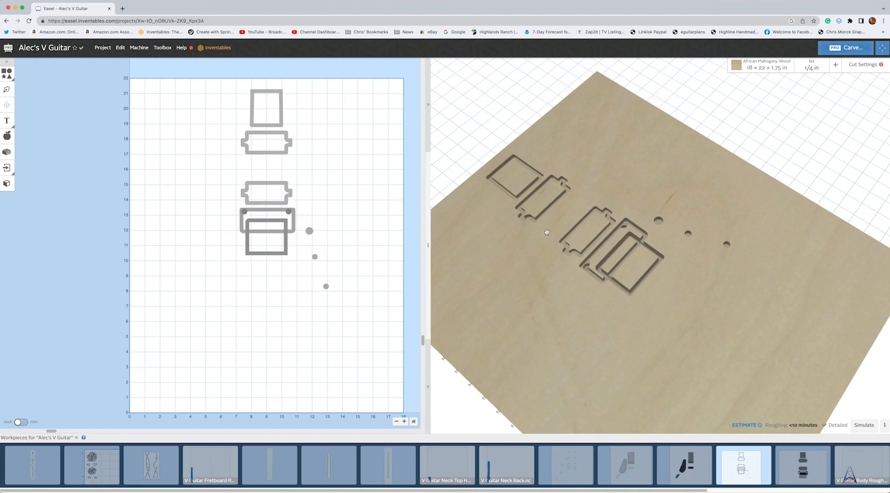
{"action": "left_click_drag", "start_coordinate": [651, 304], "coordinate": [674, 246]}
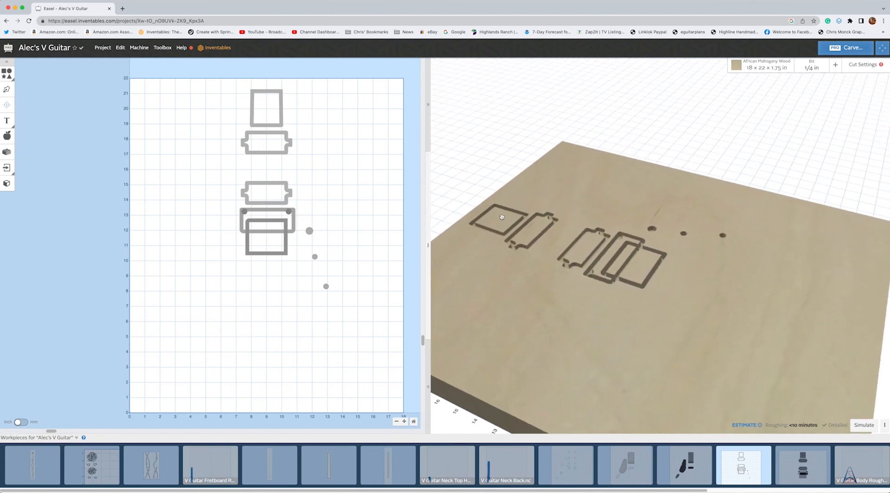
{"action": "left_click_drag", "start_coordinate": [591, 250], "coordinate": [566, 290]}
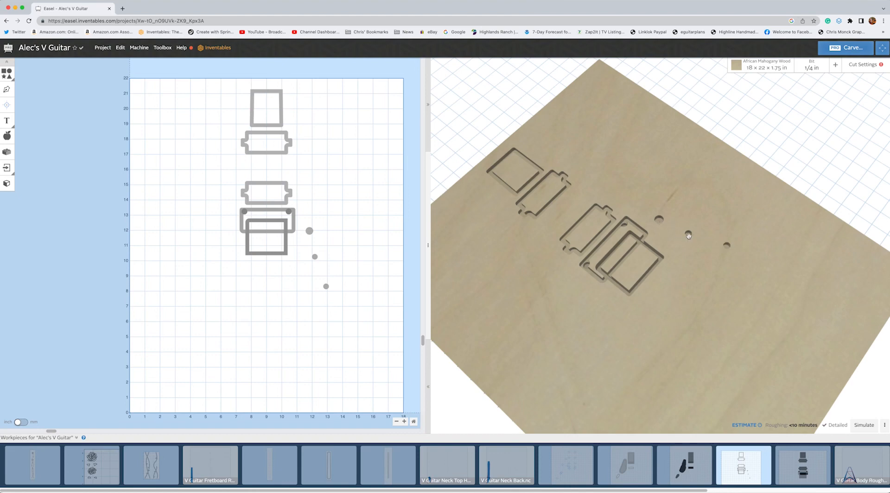
{"action": "left_click_drag", "start_coordinate": [689, 260], "coordinate": [663, 265]}
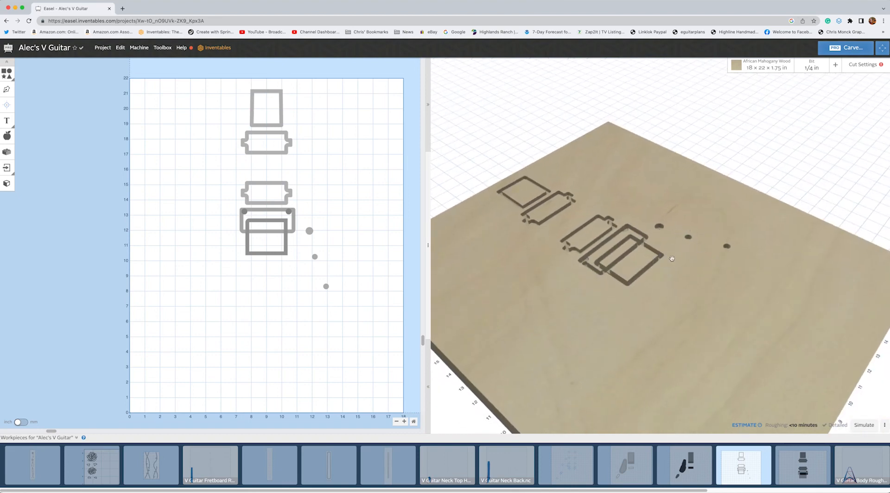
{"action": "left_click_drag", "start_coordinate": [666, 302], "coordinate": [659, 346]}
{"action": "right_click_drag", "start_coordinate": [663, 250], "coordinate": [666, 281]}
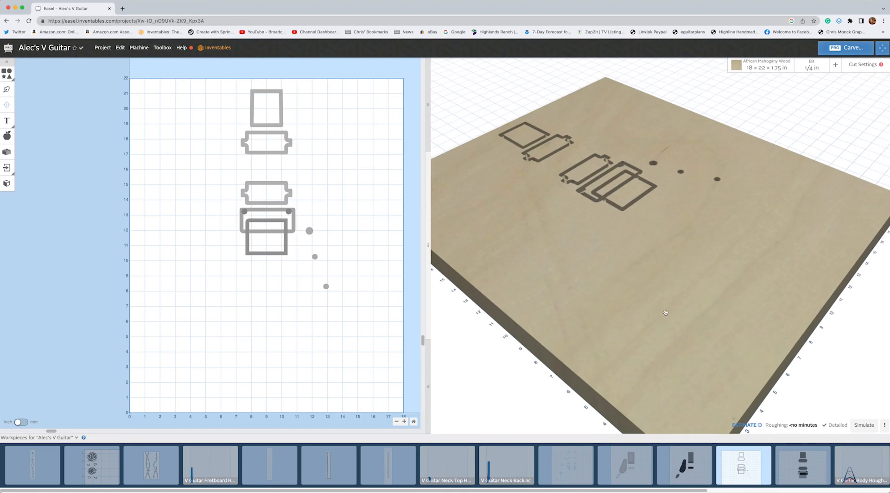
Open the workpiece that fully pockets the pickup and bridge cavities and examine the pocket depths and through-cut, up close and from a distance.
{"action": "left_click", "coordinate": [798, 465]}
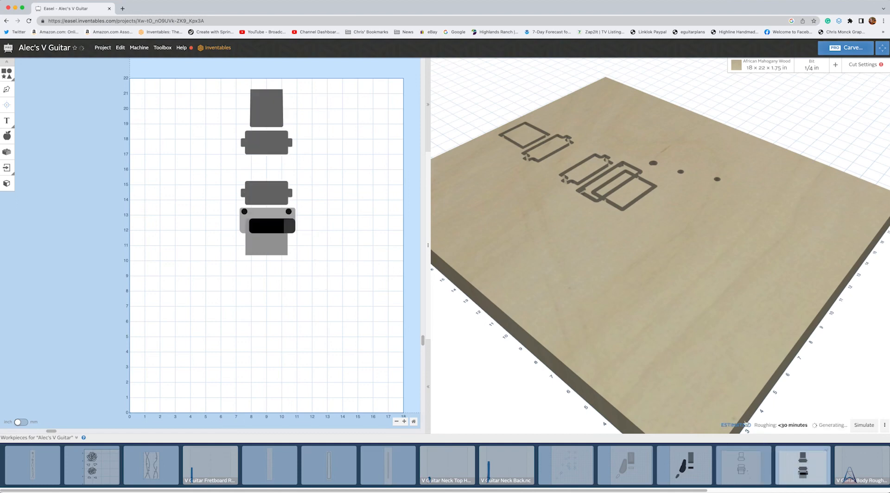
{"action": "scroll", "coordinate": [594, 261], "scroll_direction": "up", "scroll_amount": 3}
{"action": "mouse_move", "coordinate": [594, 261]}
{"action": "left_mouse_down"}
{"action": "mouse_move", "coordinate": [600, 265]}
{"action": "mouse_move", "coordinate": [588, 241]}
{"action": "mouse_move", "coordinate": [586, 292]}
{"action": "mouse_move", "coordinate": [641, 304]}
{"action": "mouse_move", "coordinate": [637, 321]}
{"action": "mouse_move", "coordinate": [552, 312]}
{"action": "mouse_move", "coordinate": [594, 244]}
{"action": "left_mouse_up"}
{"action": "left_click_drag", "start_coordinate": [685, 259], "coordinate": [535, 237]}
{"action": "scroll", "coordinate": [719, 170], "scroll_direction": "up", "scroll_amount": 1}
{"action": "right_click_drag", "start_coordinate": [719, 176], "coordinate": [711, 195]}
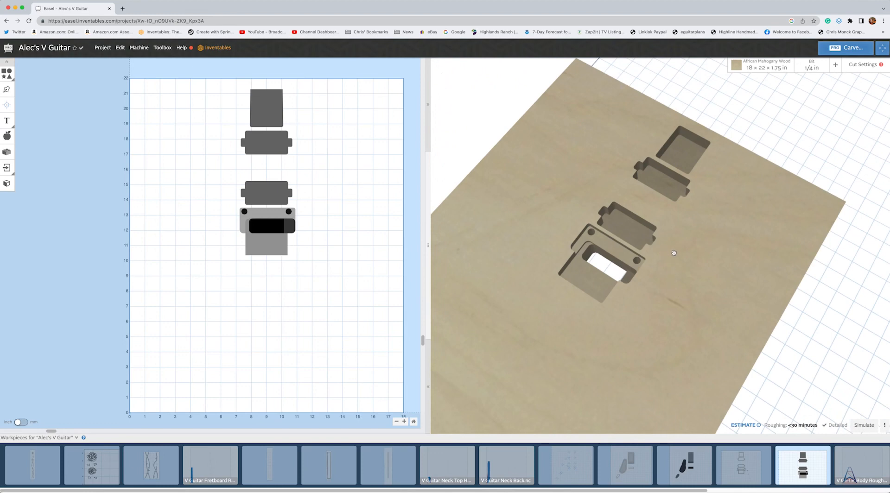
{"action": "scroll", "coordinate": [674, 266], "scroll_direction": "down", "scroll_amount": 5}
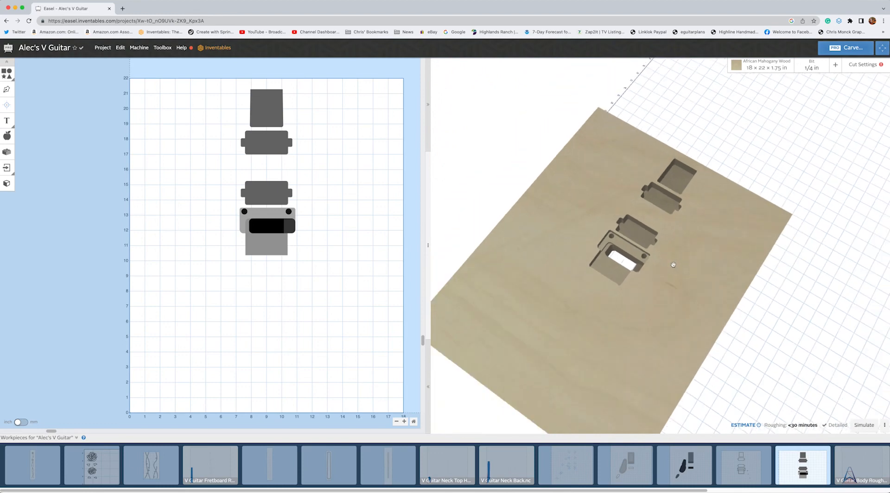
{"action": "left_click_drag", "start_coordinate": [675, 284], "coordinate": [661, 398]}
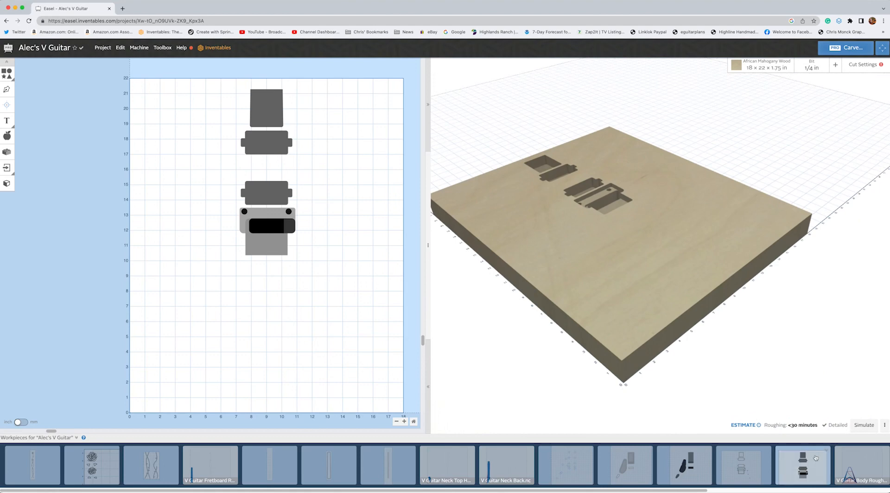
Open the V Guitar Body Rough workpiece, compare it with the preceding pocket workpiece, and examine its roughing toolpath from several angles.
{"action": "scroll", "coordinate": [846, 464], "scroll_direction": "right", "scroll_amount": 5}
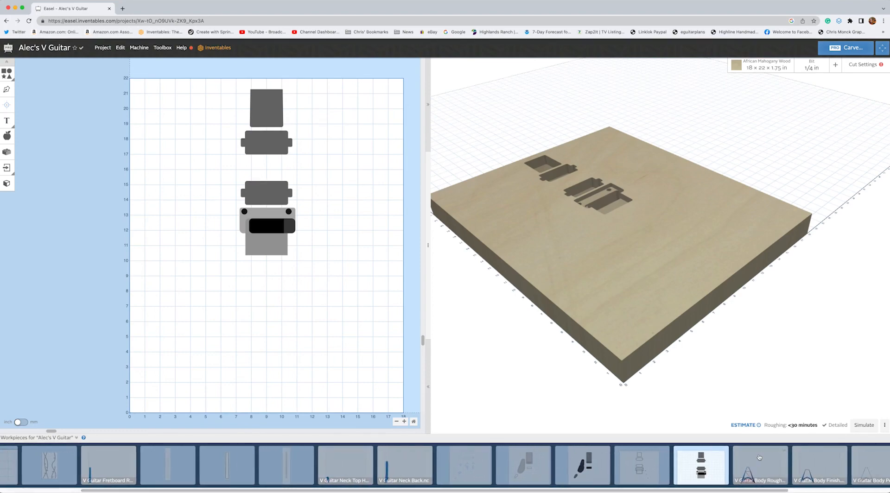
{"action": "left_click", "coordinate": [759, 457]}
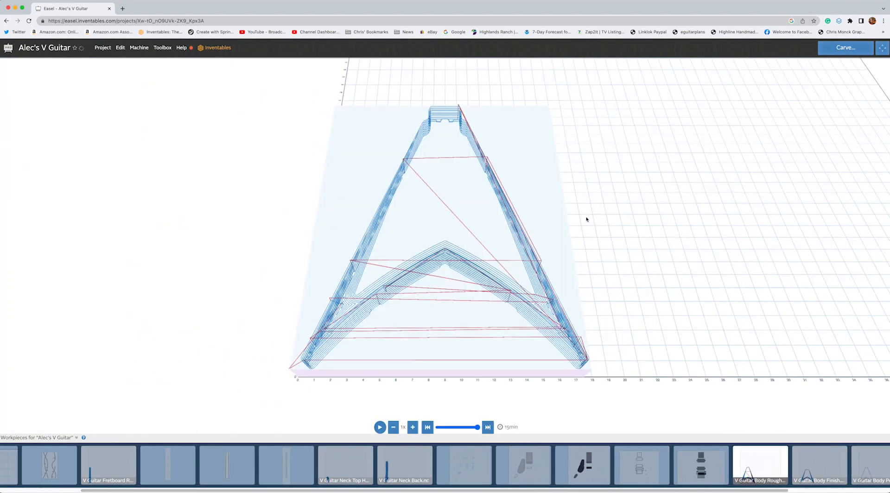
{"action": "left_click_drag", "start_coordinate": [441, 304], "coordinate": [504, 269]}
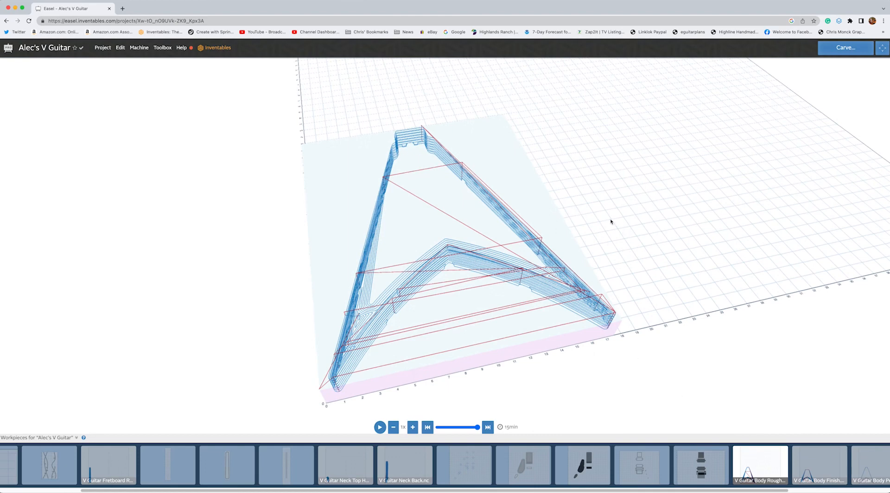
{"action": "left_click_drag", "start_coordinate": [466, 337], "coordinate": [352, 254]}
{"action": "left_click_drag", "start_coordinate": [482, 281], "coordinate": [586, 303]}
{"action": "left_click", "coordinate": [719, 460]}
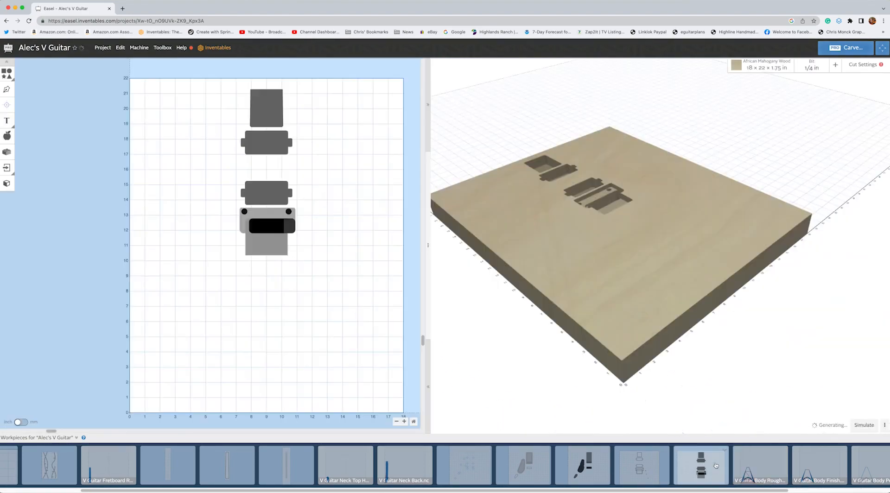
{"action": "left_click", "coordinate": [759, 461]}
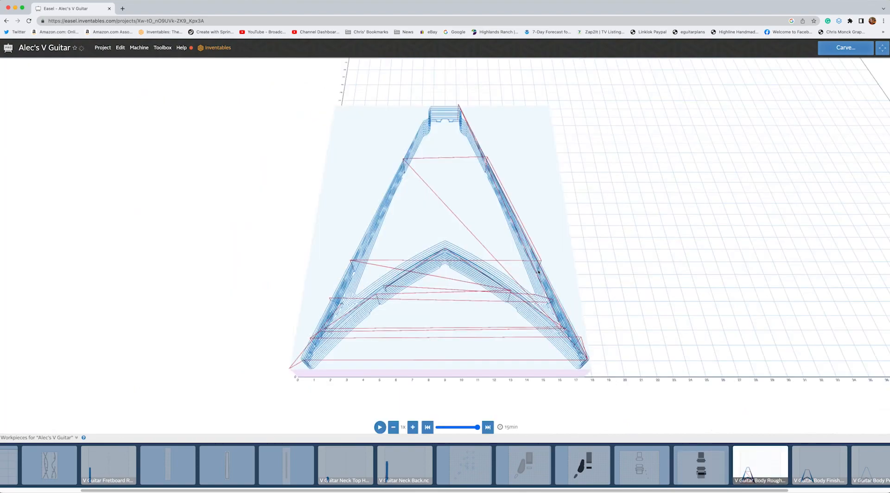
{"action": "left_click_drag", "start_coordinate": [596, 314], "coordinate": [467, 260]}
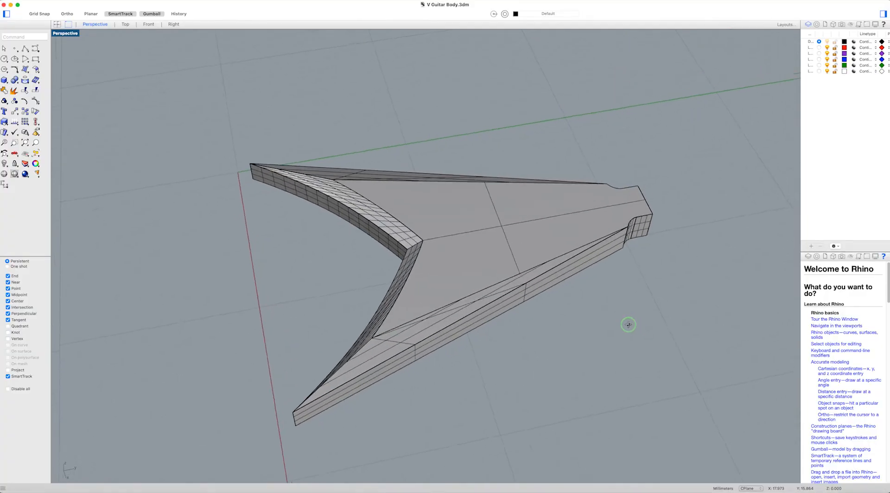
Examine the beveled edges and curved tail cutout of the V Guitar Body.3dm model from both sides and up close.
{"action": "right_click_drag", "start_coordinate": [628, 322], "coordinate": [729, 315]}
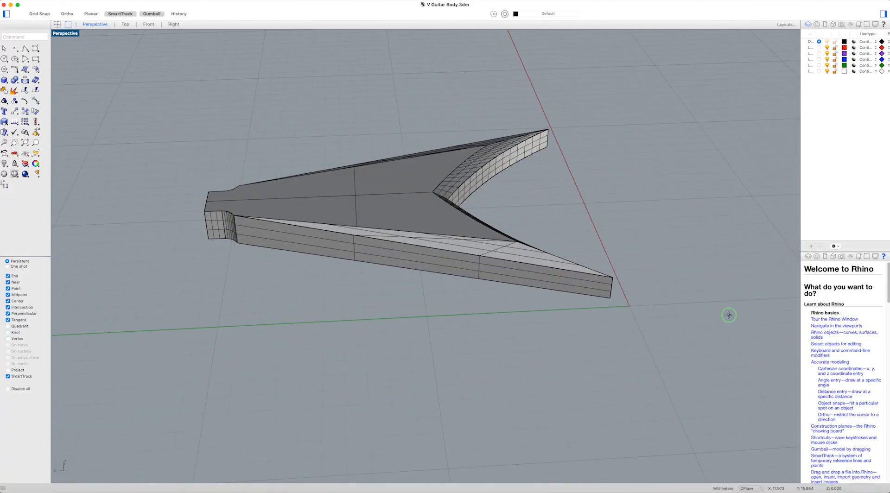
{"action": "right_click_drag", "start_coordinate": [705, 263], "coordinate": [598, 283]}
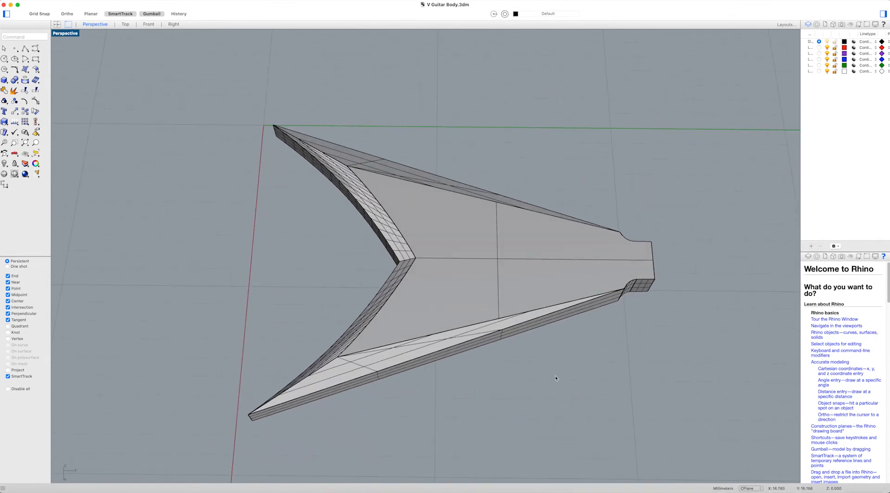
{"action": "mouse_move", "coordinate": [556, 378]}
{"action": "right_mouse_down"}
{"action": "mouse_move", "coordinate": [553, 304]}
{"action": "mouse_move", "coordinate": [566, 365]}
{"action": "right_mouse_up"}
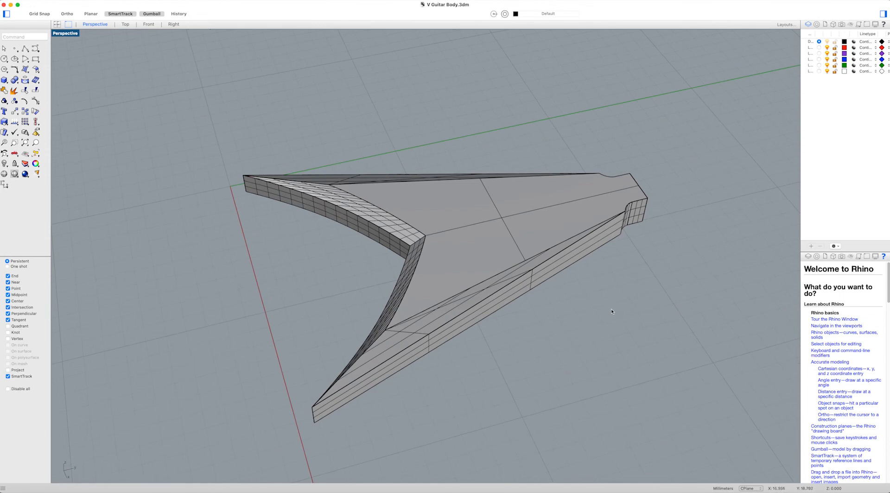
{"action": "right_click_drag", "start_coordinate": [427, 336], "coordinate": [468, 333]}
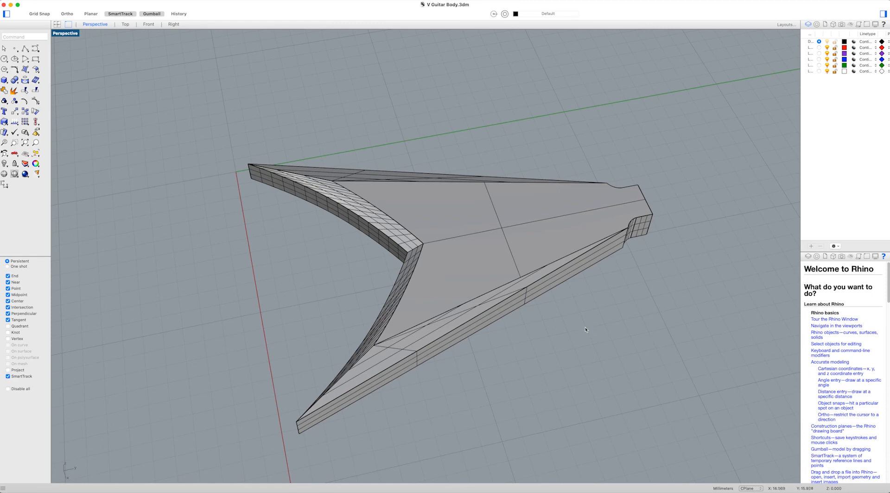
{"action": "right_click_drag", "start_coordinate": [591, 352], "coordinate": [580, 324]}
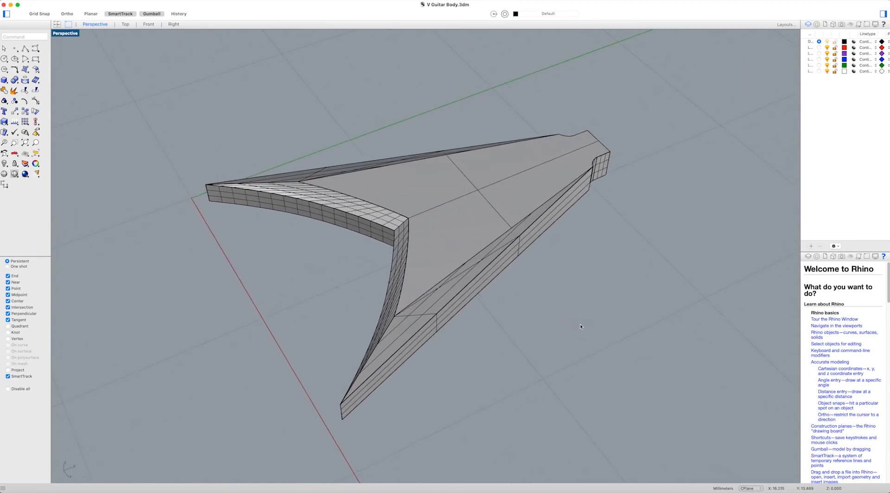
{"action": "scroll", "coordinate": [580, 324], "scroll_direction": "up", "scroll_amount": 2}
{"action": "right_click_drag", "start_coordinate": [581, 324], "coordinate": [605, 321], "text": "shift"}
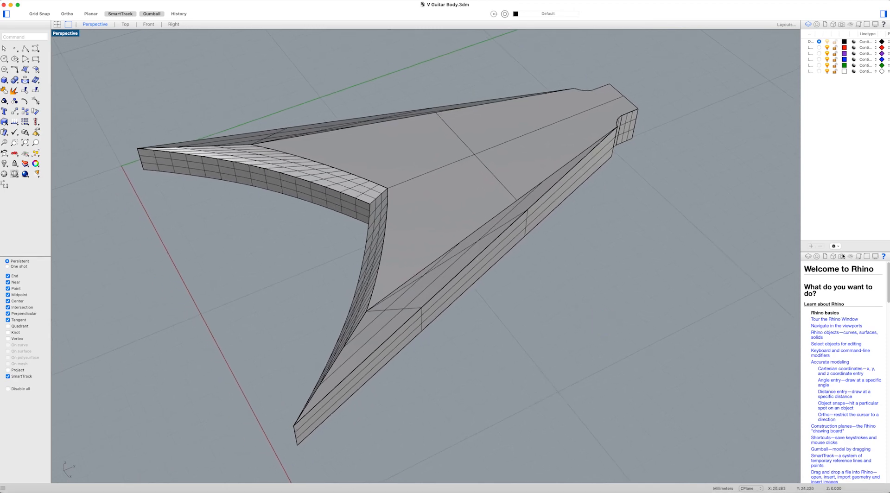
Switch to MeshCAM and look over the supported guitar body, going through its two Parallel Finish operations and the Pencil Finish operation.
{"action": "mouse_move", "coordinate": [876, 194]}
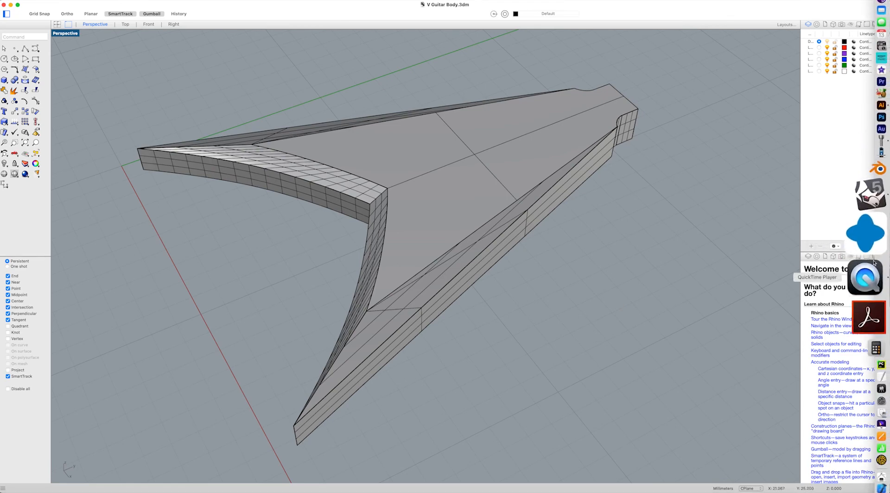
{"action": "left_click", "coordinate": [868, 212]}
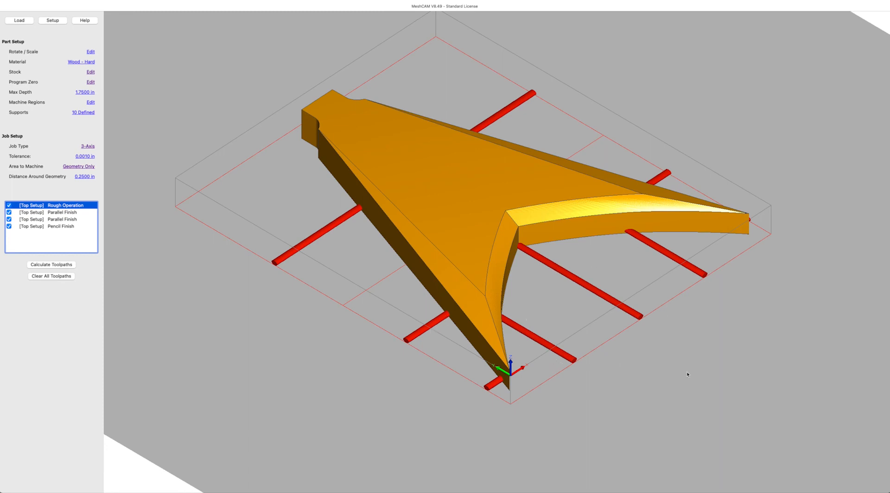
{"action": "mouse_move", "coordinate": [688, 374]}
{"action": "middle_mouse_down"}
{"action": "mouse_move", "coordinate": [679, 376]}
{"action": "mouse_move", "coordinate": [694, 385]}
{"action": "middle_mouse_up"}
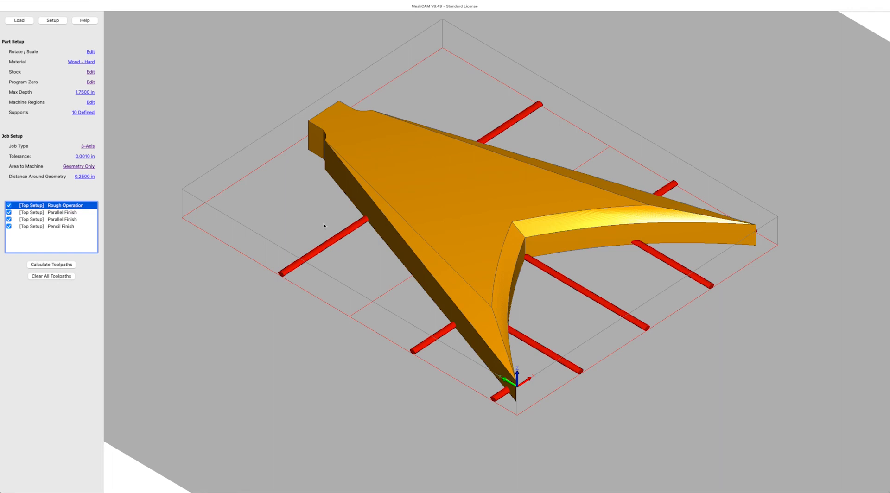
{"action": "left_click", "coordinate": [61, 214]}
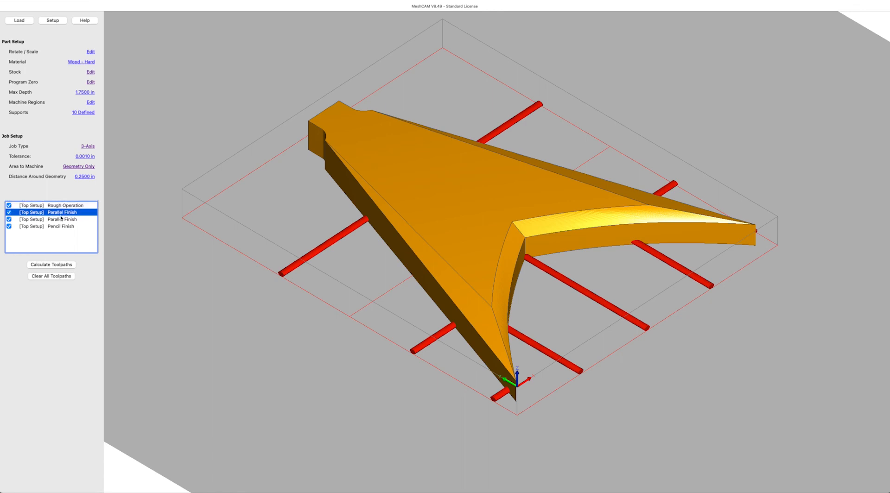
{"action": "left_click", "coordinate": [61, 220]}
{"action": "left_click", "coordinate": [63, 227]}
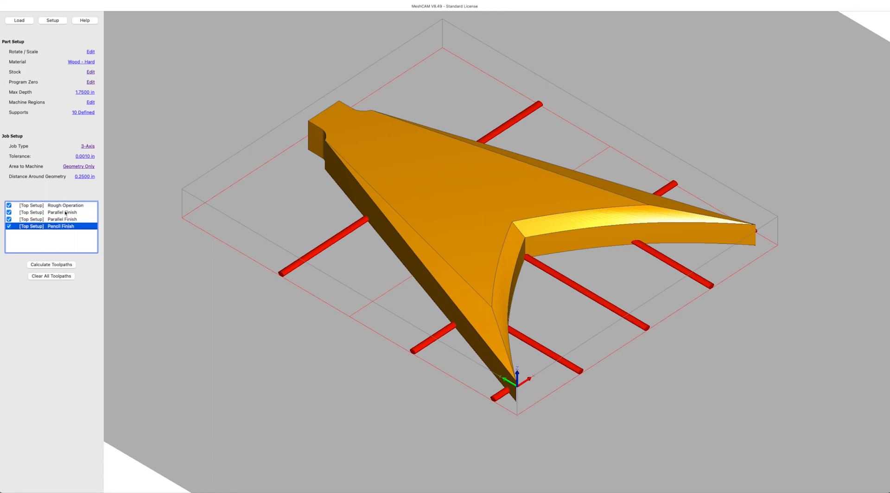
Review the Rough, Parallel Finish and Pencil Finish operations in order, and calculate the toolpaths for the guitar body.
{"action": "left_click", "coordinate": [66, 206]}
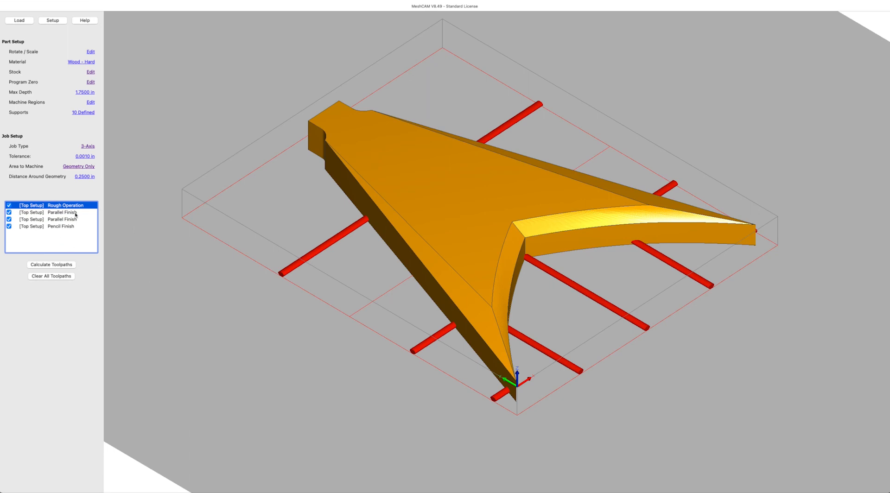
{"action": "left_click", "coordinate": [75, 214]}
{"action": "left_click", "coordinate": [77, 218]}
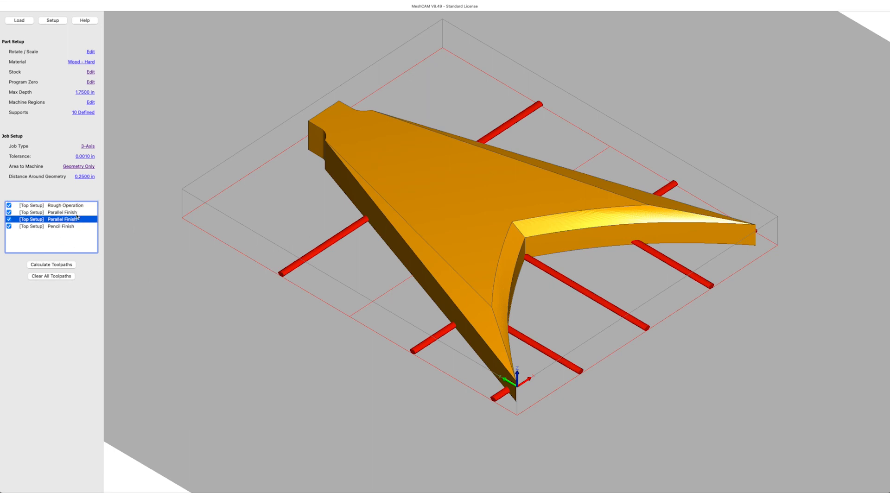
{"action": "left_click", "coordinate": [81, 213]}
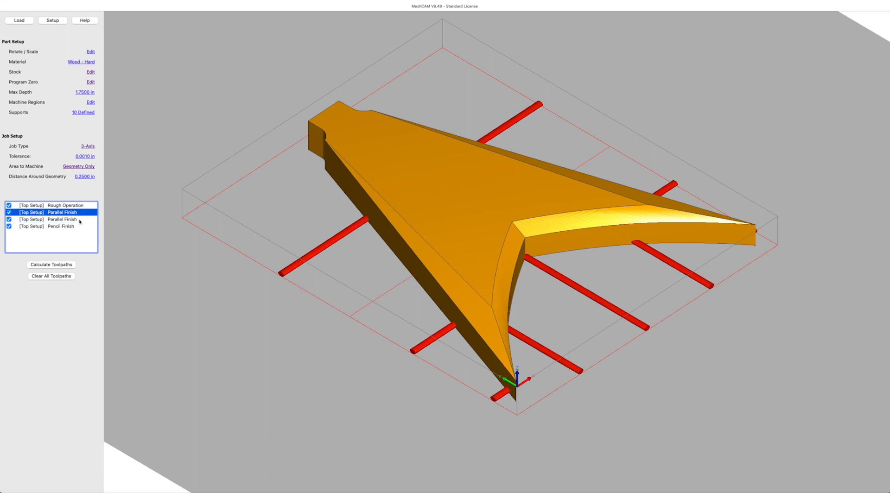
{"action": "left_click", "coordinate": [81, 220]}
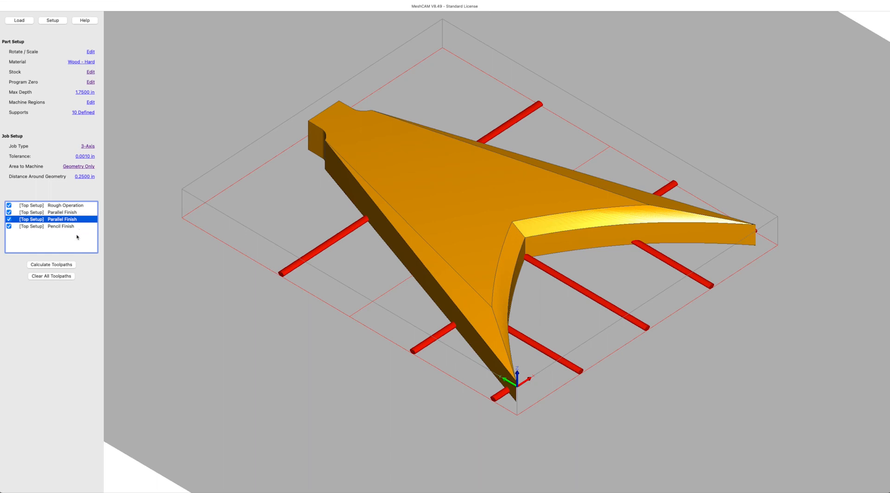
{"action": "left_click", "coordinate": [73, 227]}
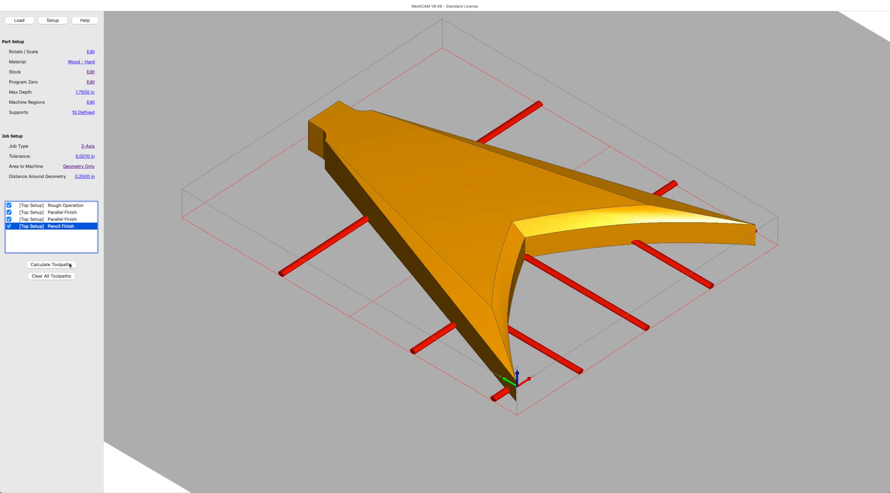
{"action": "left_click", "coordinate": [51, 265]}
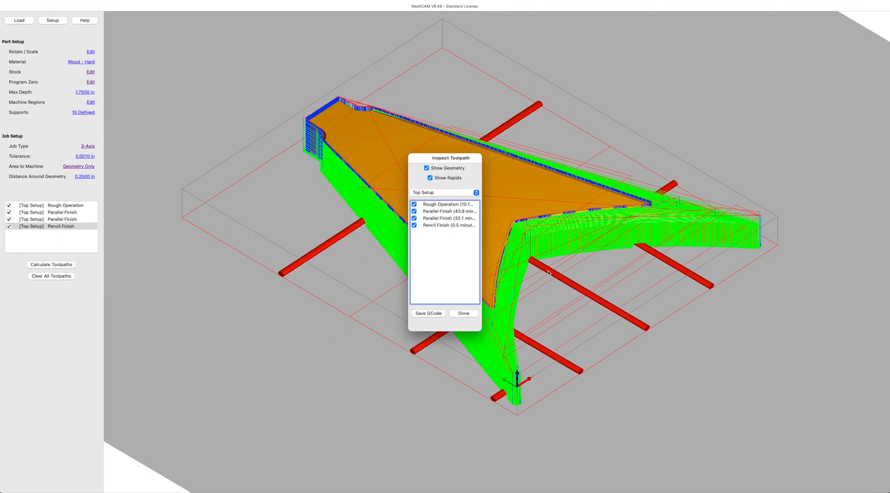
Move the toolpath inspection window clear of the guitar body and examine the combined toolpaths around the wing tip up close.
{"action": "mouse_move", "coordinate": [475, 156]}
{"action": "left_mouse_down"}
{"action": "mouse_move", "coordinate": [406, 165]}
{"action": "mouse_move", "coordinate": [258, 112]}
{"action": "mouse_move", "coordinate": [239, 95]}
{"action": "mouse_move", "coordinate": [256, 103]}
{"action": "left_mouse_up"}
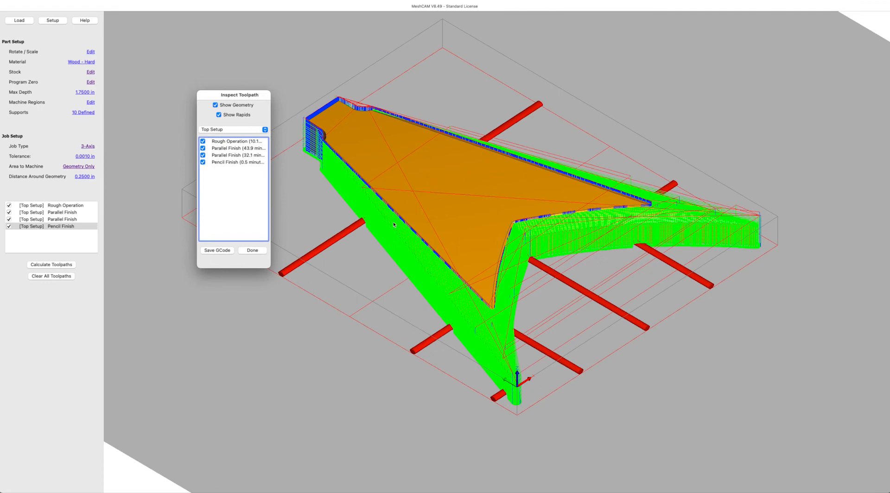
{"action": "scroll", "coordinate": [465, 360], "scroll_direction": "up", "scroll_amount": 5}
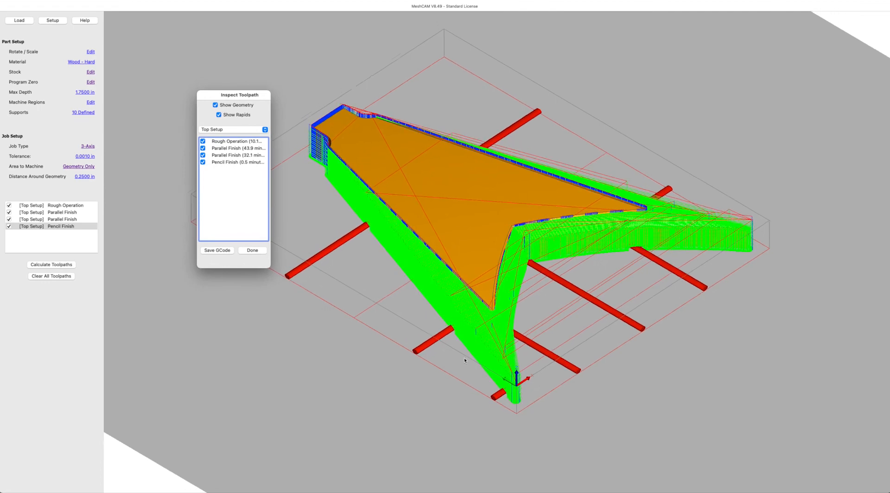
{"action": "scroll", "coordinate": [457, 314], "scroll_direction": "up", "scroll_amount": 10}
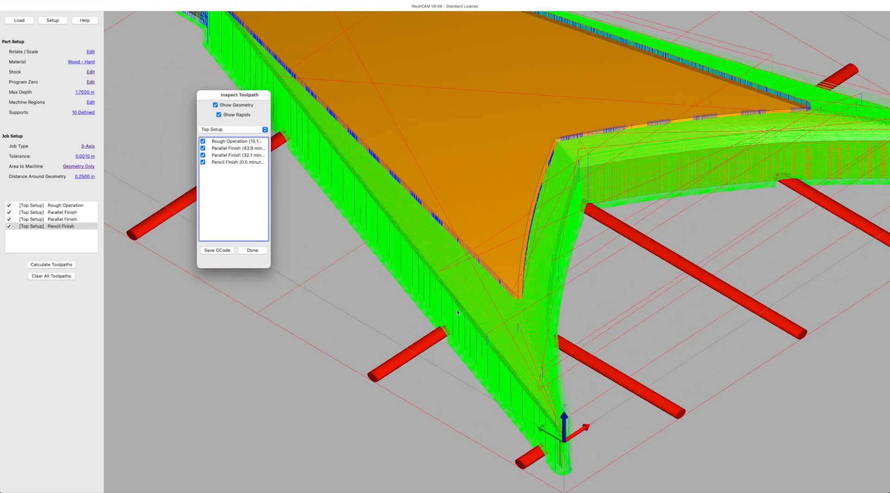
{"action": "scroll", "coordinate": [457, 312], "scroll_direction": "down", "scroll_amount": 10}
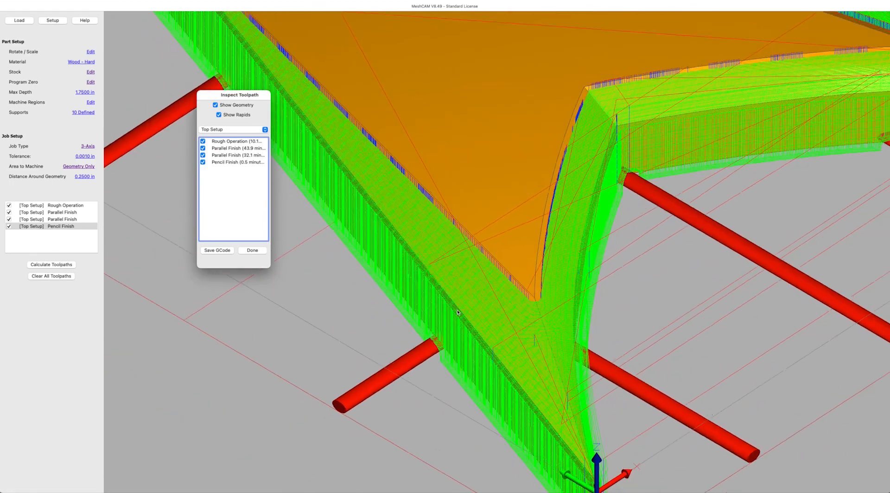
{"action": "scroll", "coordinate": [458, 311], "scroll_direction": "down", "scroll_amount": 6}
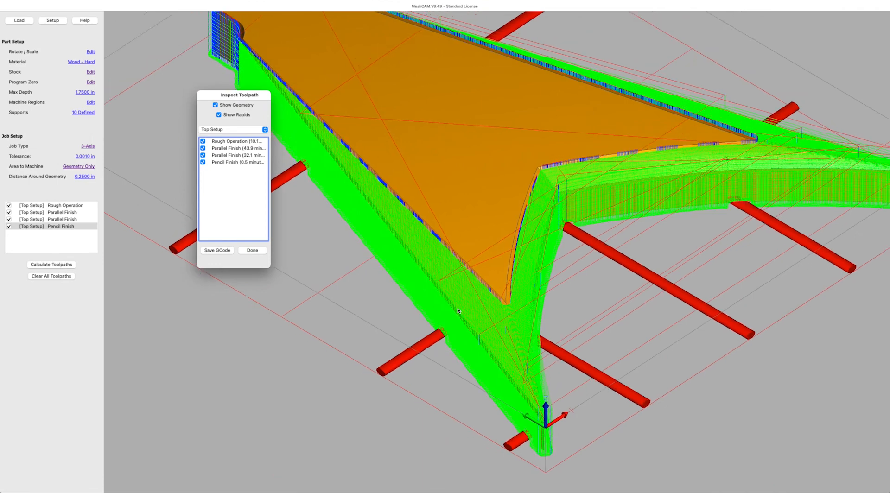
Hide the Pencil Finish and both Parallel Finish toolpaths, and examine the Rough Operation passes along the body's edges.
{"action": "left_click", "coordinate": [202, 162]}
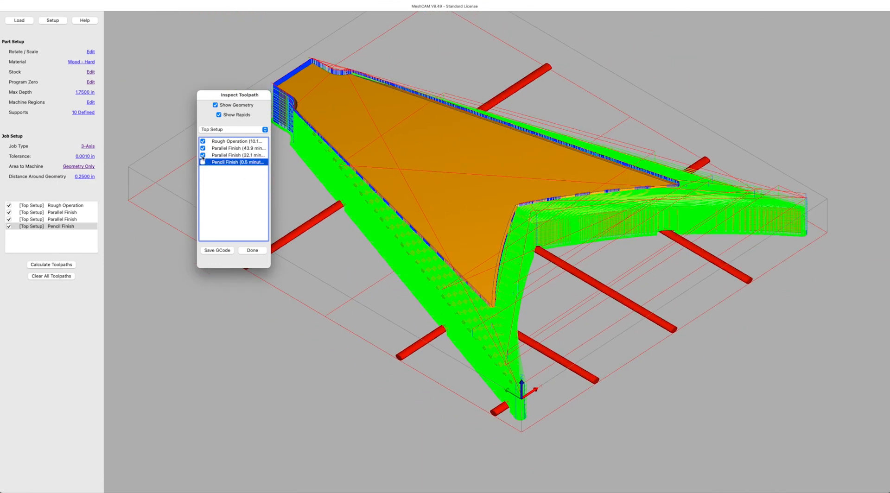
{"action": "left_click", "coordinate": [203, 154]}
{"action": "left_click", "coordinate": [202, 148]}
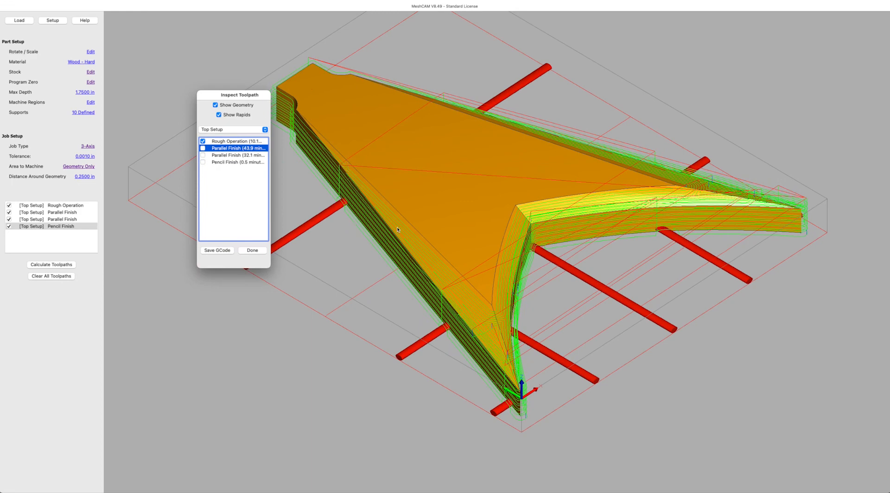
{"action": "scroll", "coordinate": [478, 343], "scroll_direction": "up", "scroll_amount": 5}
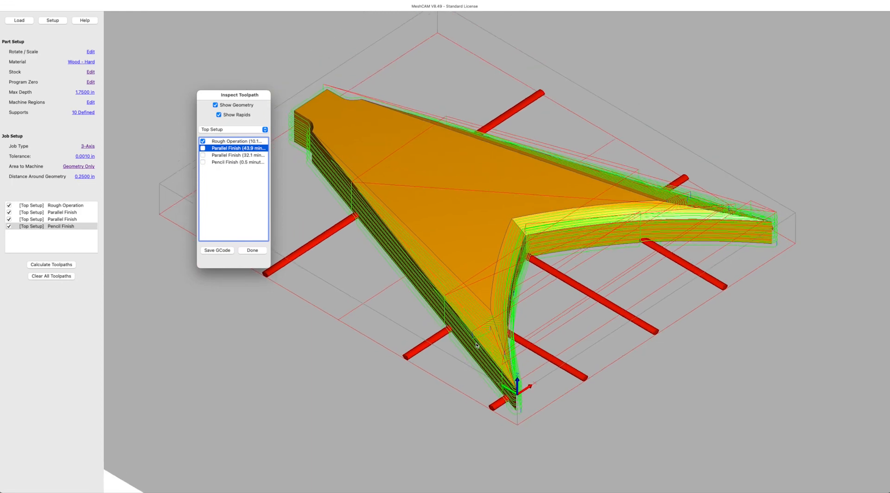
{"action": "scroll", "coordinate": [475, 345], "scroll_direction": "down", "scroll_amount": 5}
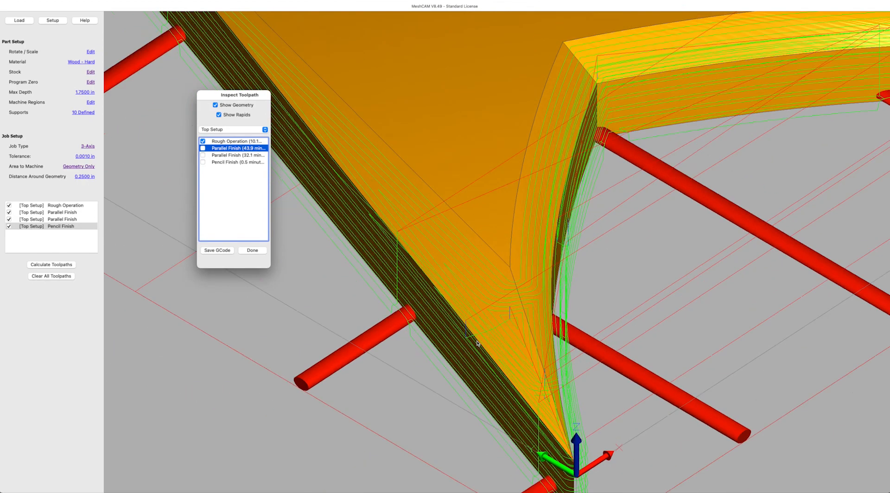
{"action": "scroll", "coordinate": [477, 343], "scroll_direction": "down", "scroll_amount": 5}
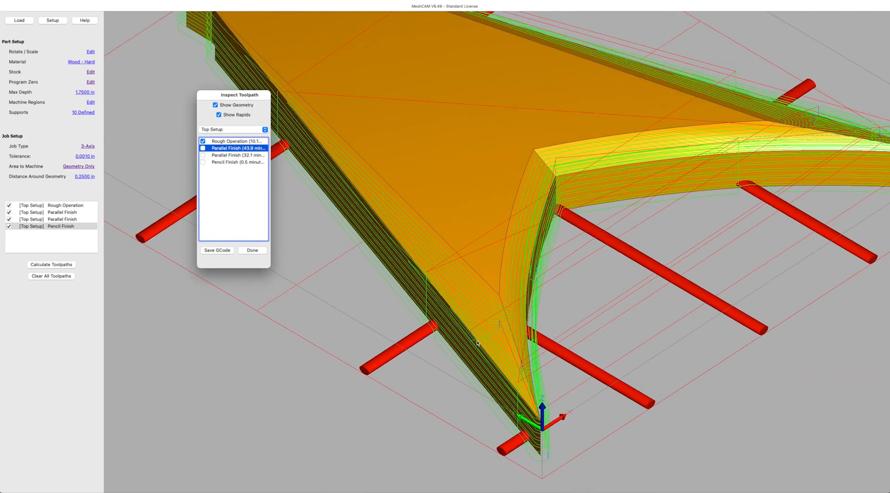
{"action": "scroll", "coordinate": [477, 343], "scroll_direction": "down", "scroll_amount": 4}
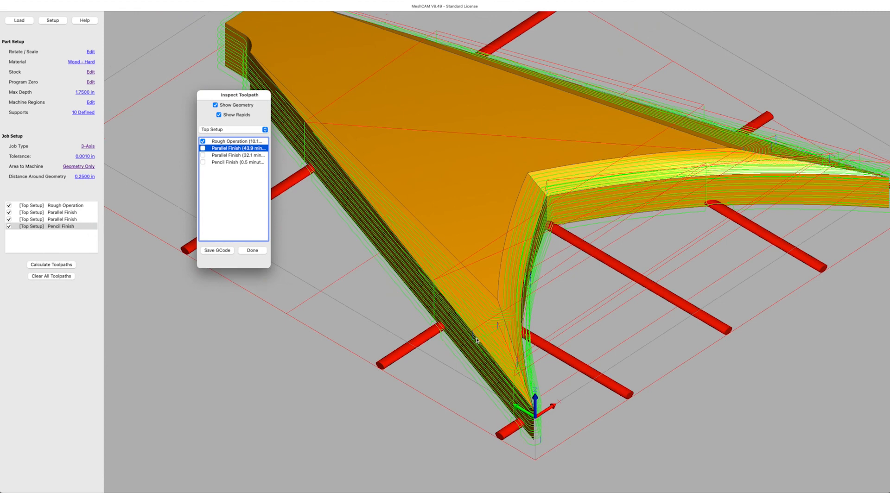
{"action": "scroll", "coordinate": [477, 342], "scroll_direction": "down", "scroll_amount": 1}
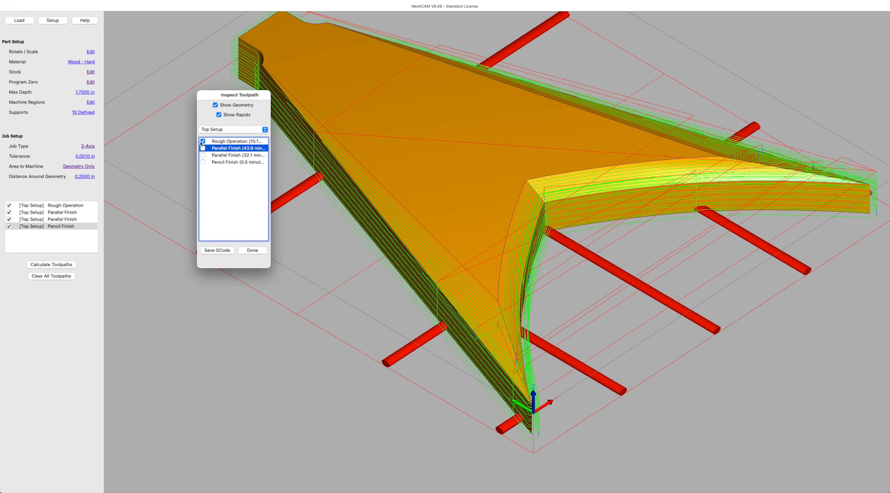
Show only the first Parallel Finish toolpath and examine its pass spacing on the beveled edge near the wing tip.
{"action": "left_click", "coordinate": [202, 141]}
{"action": "left_click", "coordinate": [203, 148]}
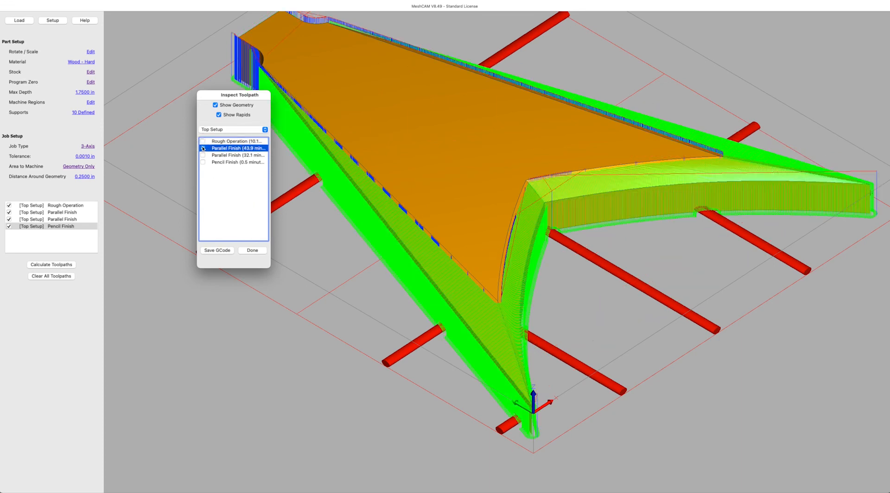
{"action": "scroll", "coordinate": [450, 297], "scroll_direction": "up", "scroll_amount": 10}
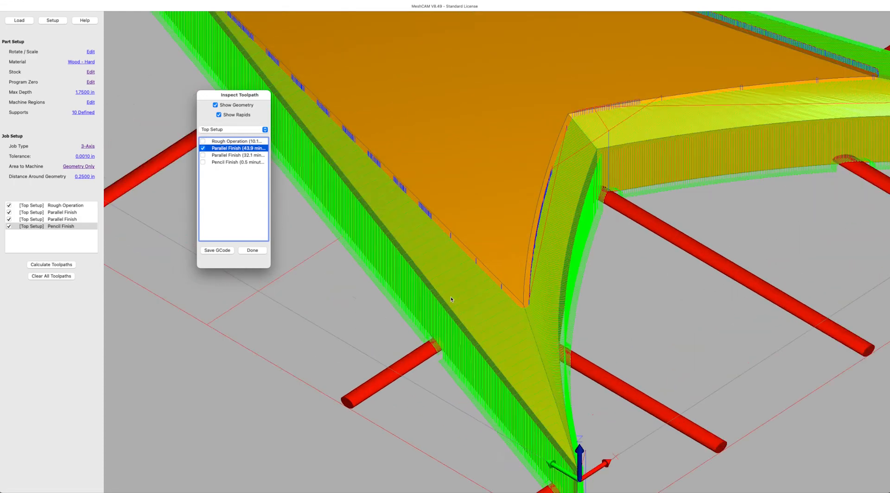
{"action": "scroll", "coordinate": [451, 299], "scroll_direction": "up", "scroll_amount": 3}
{"action": "scroll", "coordinate": [451, 299], "scroll_direction": "up", "scroll_amount": 2}
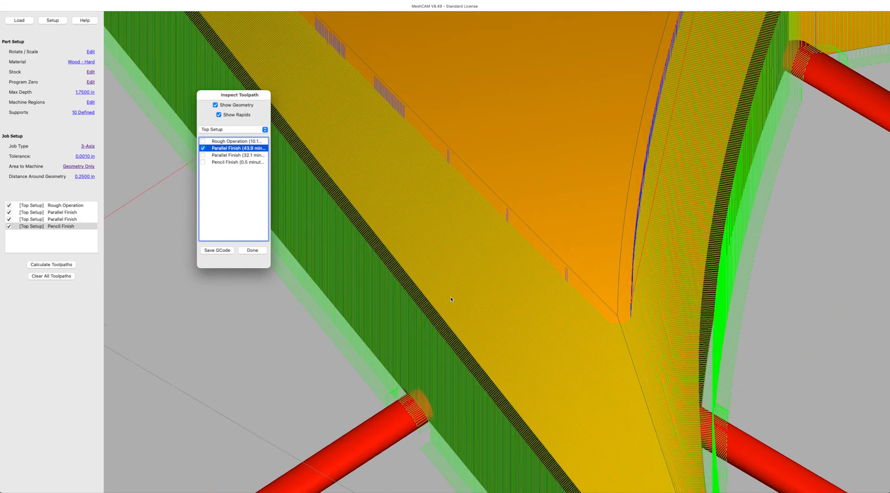
{"action": "scroll", "coordinate": [452, 299], "scroll_direction": "down", "scroll_amount": 10}
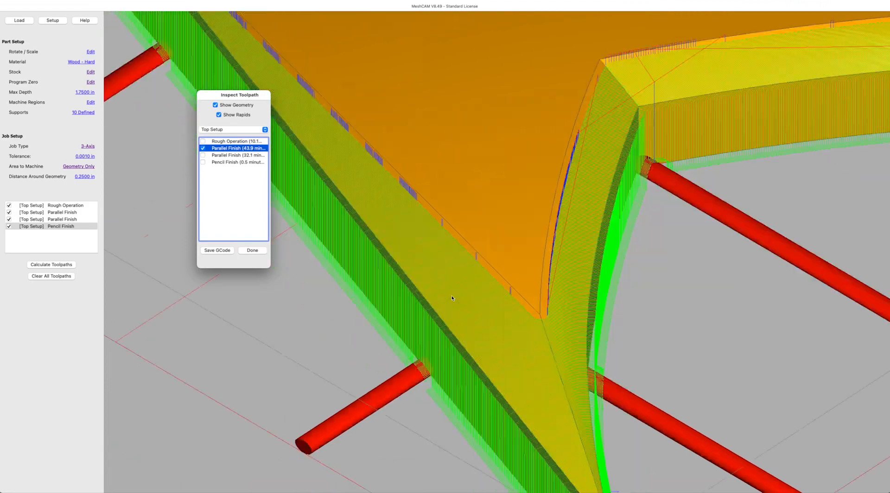
{"action": "scroll", "coordinate": [452, 298], "scroll_direction": "up", "scroll_amount": 15}
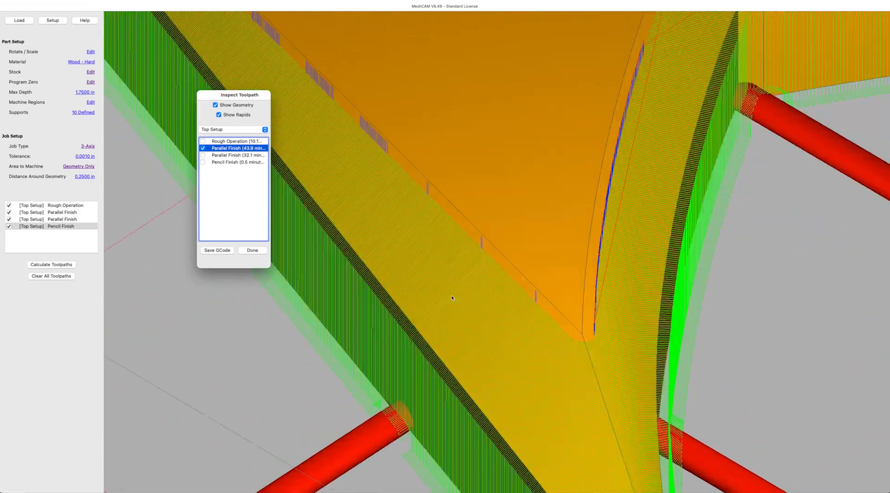
{"action": "scroll", "coordinate": [452, 298], "scroll_direction": "down", "scroll_amount": 8}
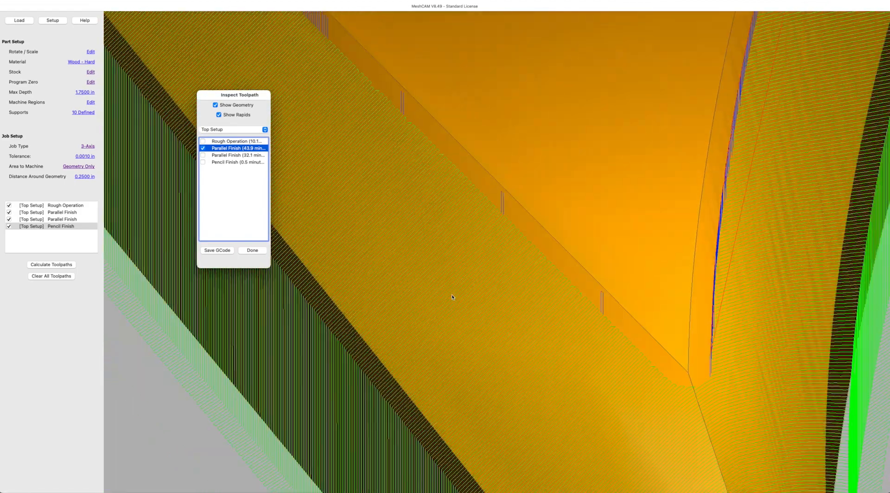
{"action": "scroll", "coordinate": [452, 298], "scroll_direction": "down", "scroll_amount": 2}
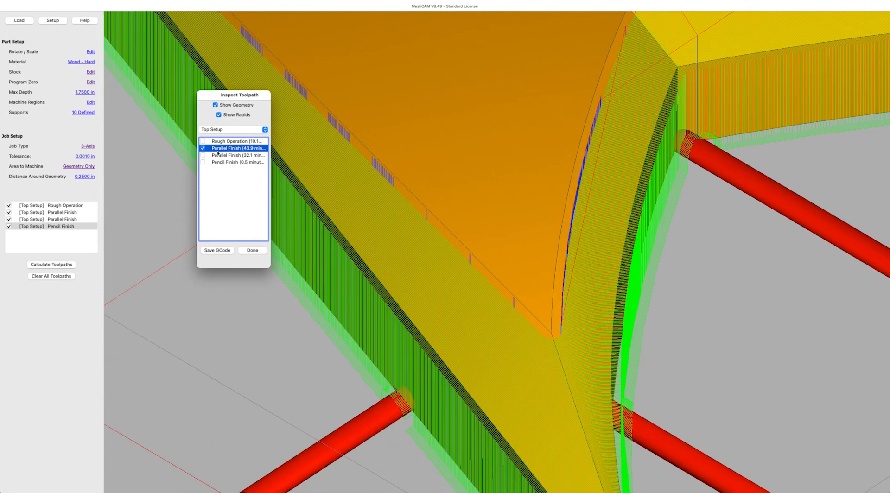
Show only the second Parallel Finish toolpath and examine its passes across the bevels and side walls.
{"action": "left_click", "coordinate": [203, 148]}
{"action": "left_click", "coordinate": [202, 155]}
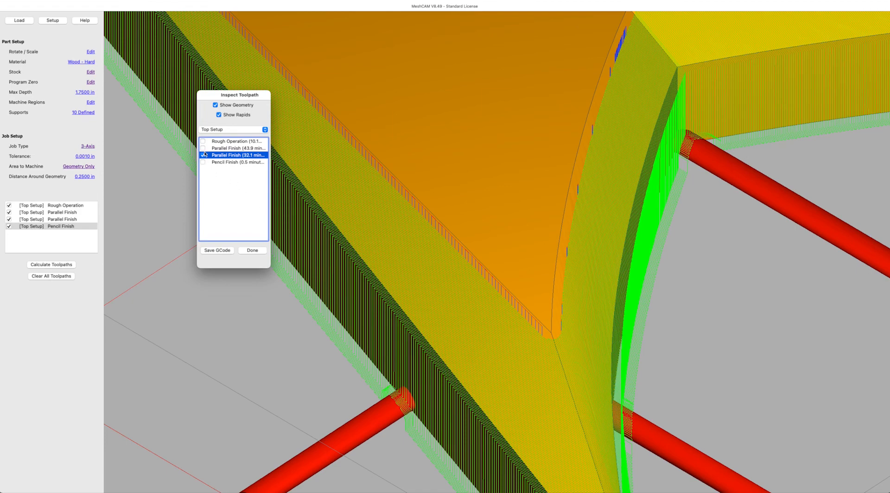
{"action": "scroll", "coordinate": [511, 278], "scroll_direction": "down", "scroll_amount": 3}
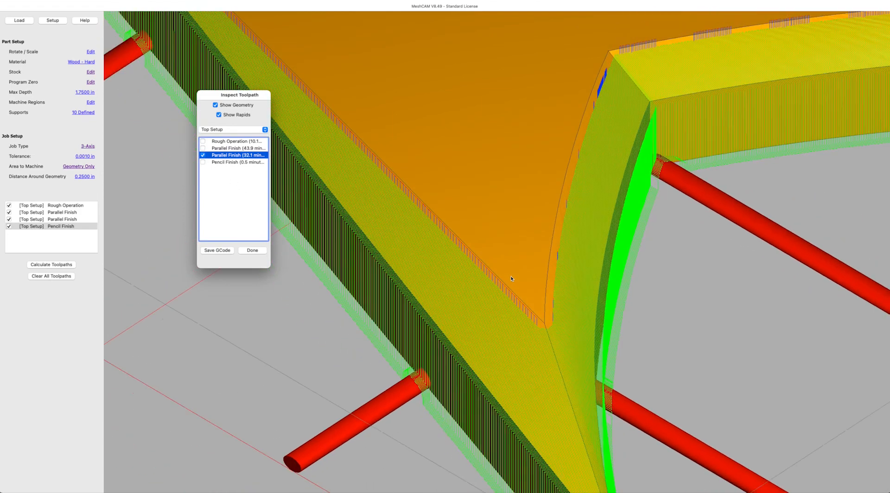
{"action": "scroll", "coordinate": [511, 278], "scroll_direction": "down", "scroll_amount": 5}
Show only the Pencil Finish toolpath, examine it around the body's base, and close the toolpath inspection.
{"action": "left_click", "coordinate": [203, 155]}
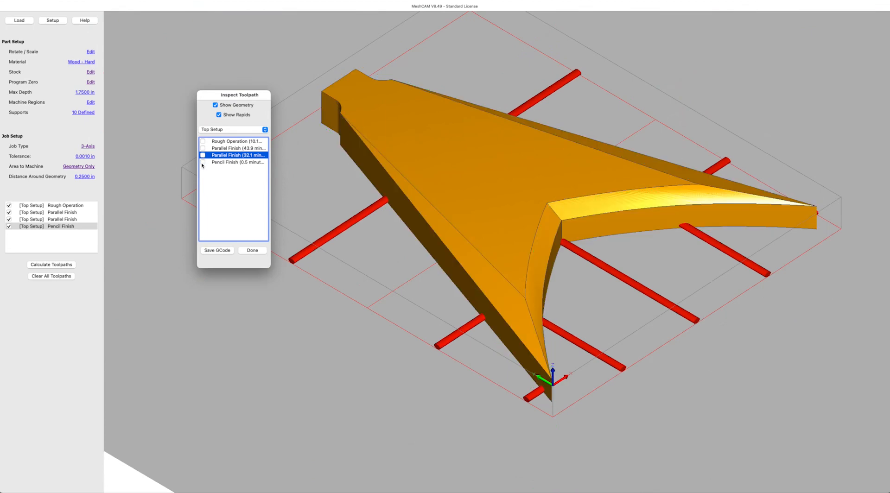
{"action": "left_click", "coordinate": [202, 162]}
{"action": "scroll", "coordinate": [463, 306], "scroll_direction": "up", "scroll_amount": 4}
{"action": "scroll", "coordinate": [463, 306], "scroll_direction": "up", "scroll_amount": 3}
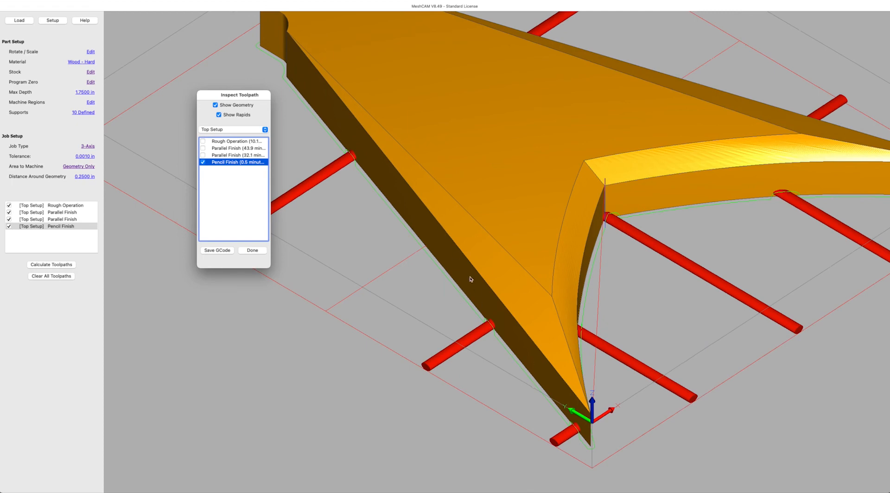
{"action": "left_click", "coordinate": [251, 250]}
{"action": "scroll", "coordinate": [477, 291], "scroll_direction": "up", "scroll_amount": 1}
{"action": "scroll", "coordinate": [477, 291], "scroll_direction": "down", "scroll_amount": 3}
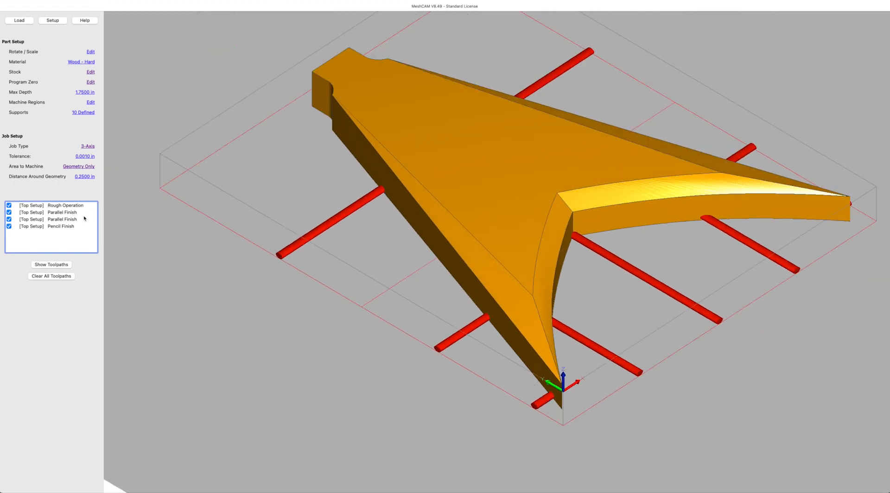
Review the settings of the Rough Operation and the first Parallel Finish operation, closing each without changes.
{"action": "double_click", "coordinate": [69, 205]}
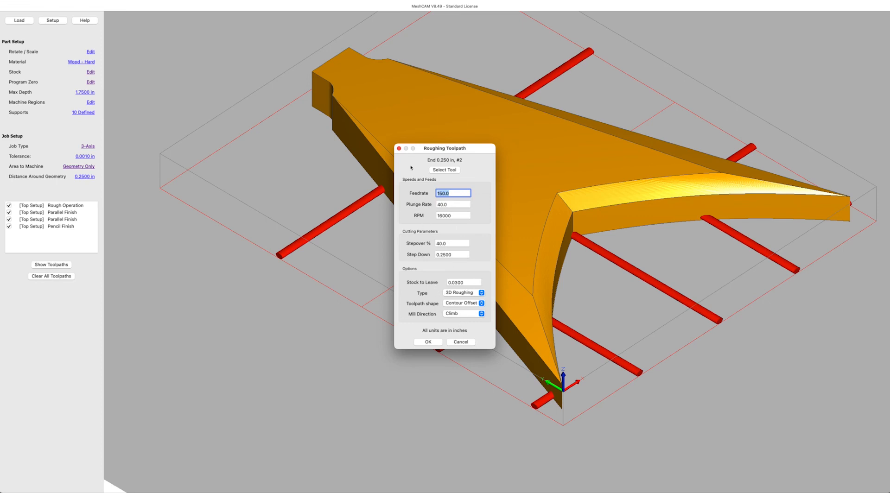
{"action": "left_click", "coordinate": [461, 342]}
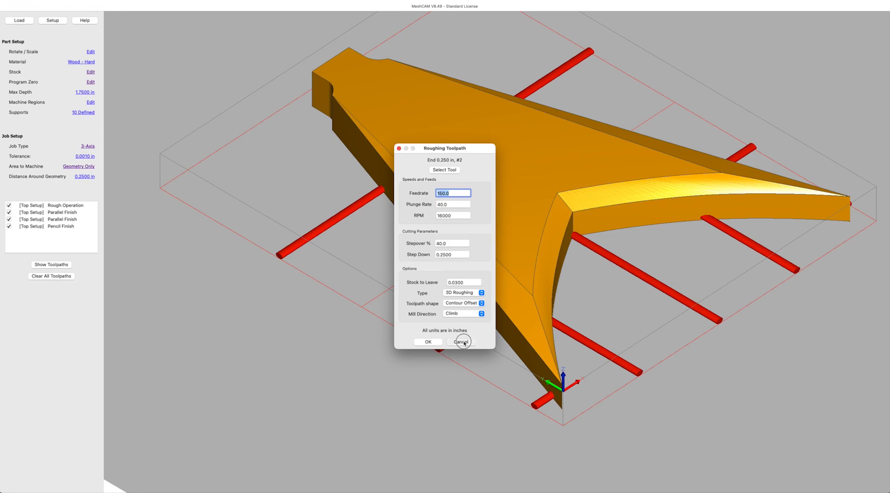
{"action": "double_click", "coordinate": [65, 212]}
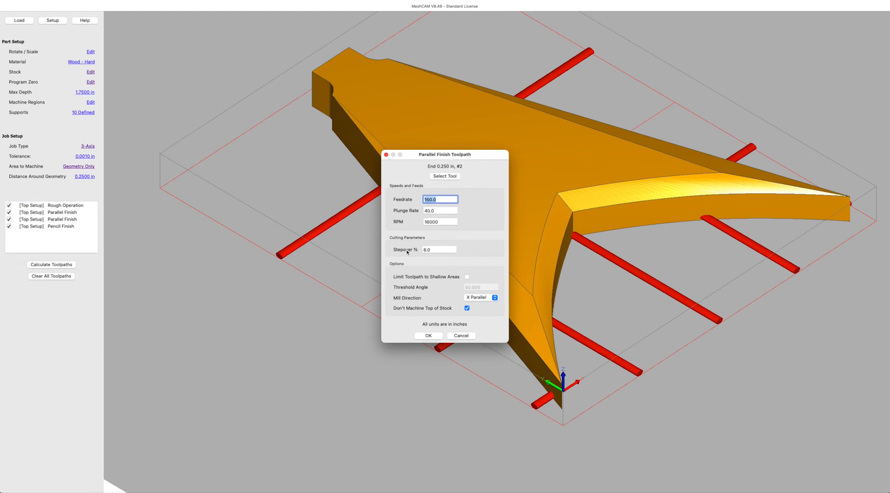
{"action": "left_click", "coordinate": [386, 155]}
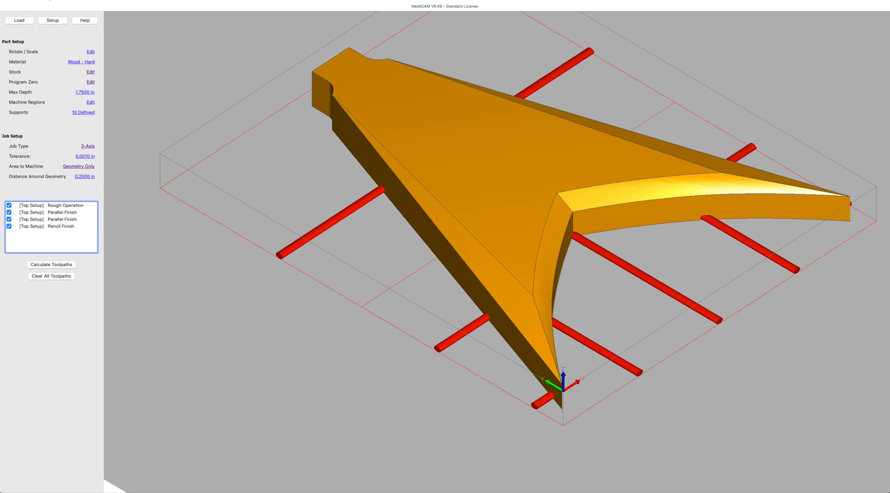
Hide MeshCAM and Rhino to return to Easel, and examine the V Guitar Body Rough toolpath.
{"action": "left_click", "coordinate": [33, 2]}
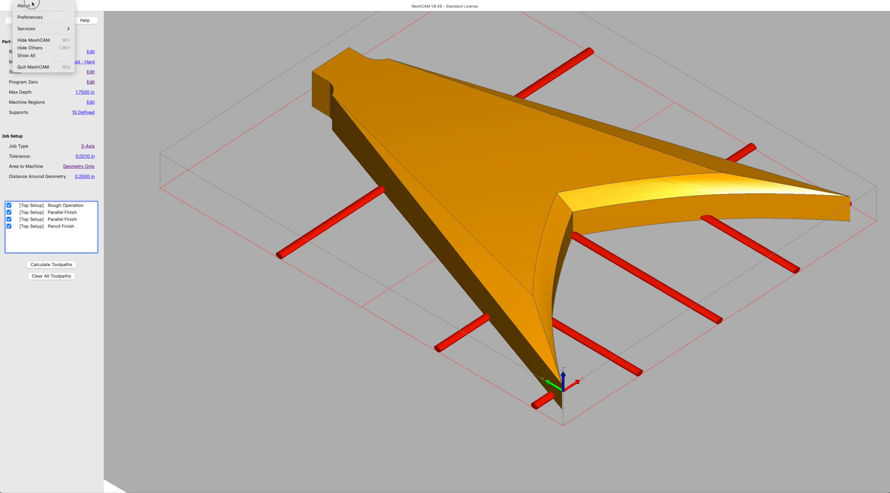
{"action": "left_click", "coordinate": [39, 41]}
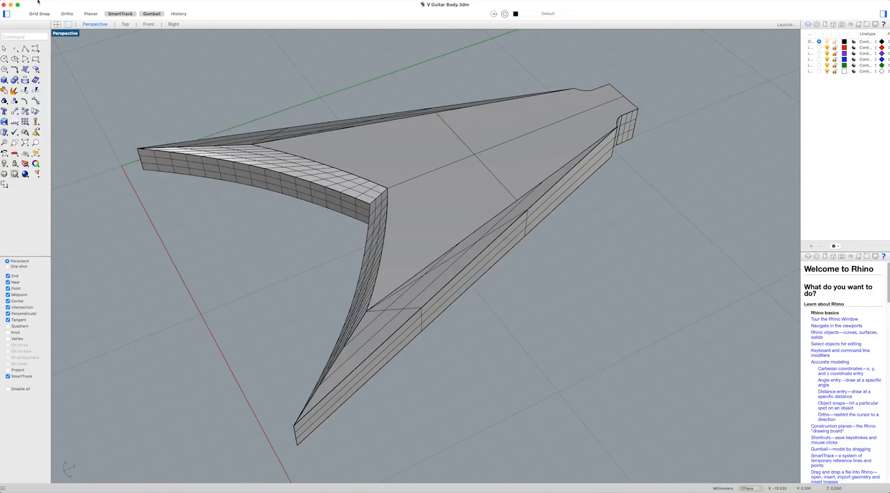
{"action": "left_click", "coordinate": [43, 2]}
{"action": "left_click", "coordinate": [49, 54]}
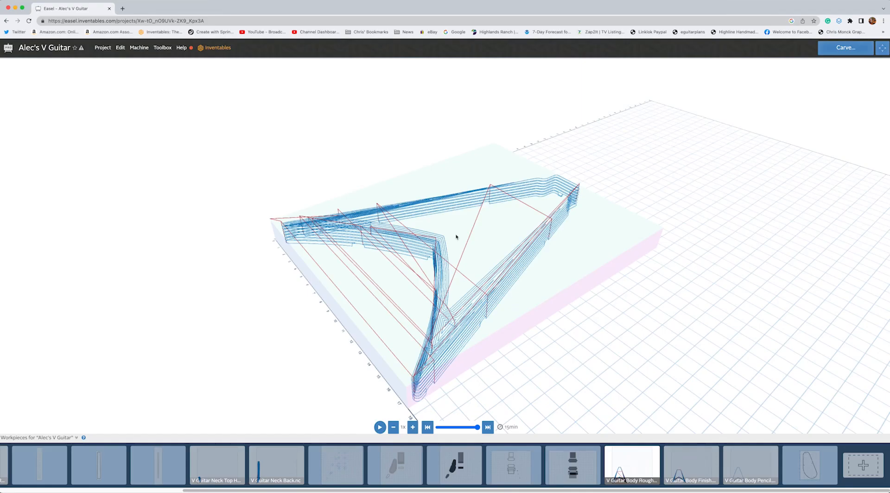
{"action": "scroll", "coordinate": [507, 350], "scroll_direction": "down", "scroll_amount": 1}
{"action": "left_click_drag", "start_coordinate": [536, 357], "coordinate": [530, 242]}
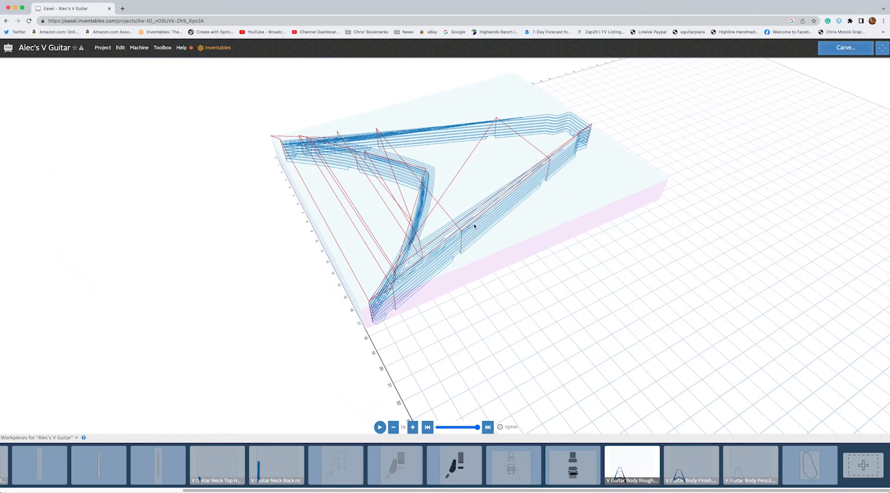
Open the V Guitar Body Finish workpiece, look over its toolpath, and open the V Guitar Body Pencil workpiece.
{"action": "left_click", "coordinate": [685, 459]}
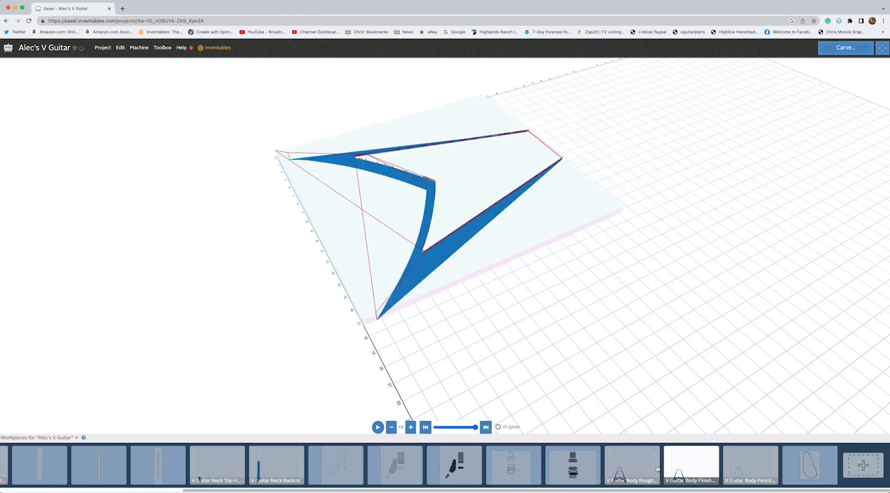
{"action": "mouse_move", "coordinate": [514, 290]}
{"action": "left_mouse_down"}
{"action": "mouse_move", "coordinate": [496, 328]}
{"action": "mouse_move", "coordinate": [566, 332]}
{"action": "mouse_move", "coordinate": [576, 322]}
{"action": "mouse_move", "coordinate": [583, 359]}
{"action": "mouse_move", "coordinate": [529, 316]}
{"action": "mouse_move", "coordinate": [473, 292]}
{"action": "mouse_move", "coordinate": [620, 316]}
{"action": "mouse_move", "coordinate": [621, 337]}
{"action": "left_mouse_up"}
{"action": "left_click", "coordinate": [742, 465]}
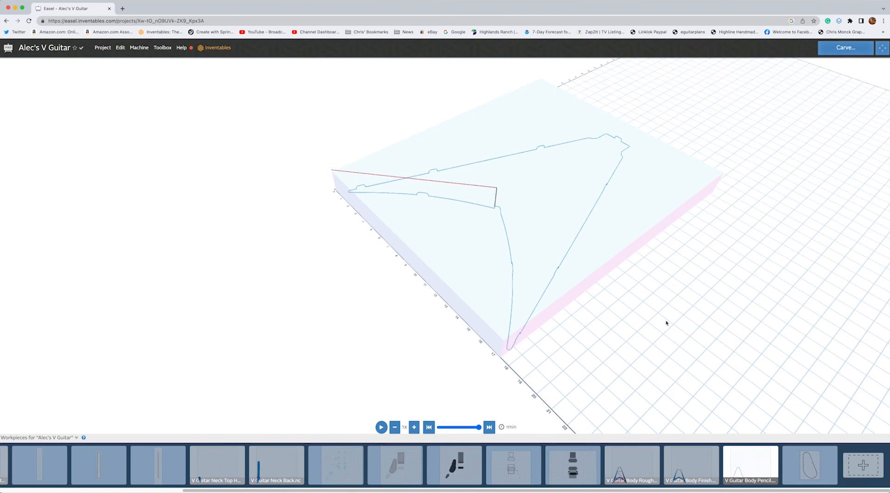
Open the last workpiece, the teardrop-shaped plate in 5 × 8 × 0.125 in hard maple, and examine its outline and holes from several angles.
{"action": "left_click", "coordinate": [810, 468]}
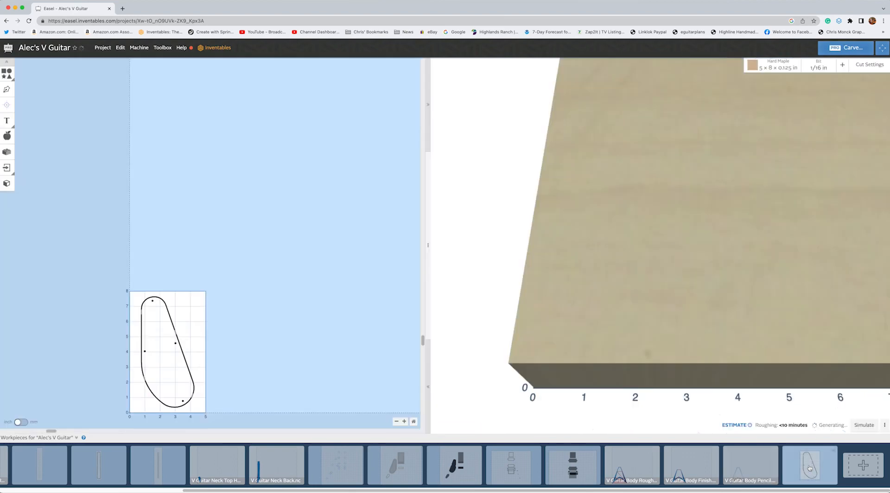
{"action": "right_click_drag", "start_coordinate": [697, 344], "coordinate": [680, 338]}
{"action": "left_click_drag", "start_coordinate": [714, 355], "coordinate": [697, 376]}
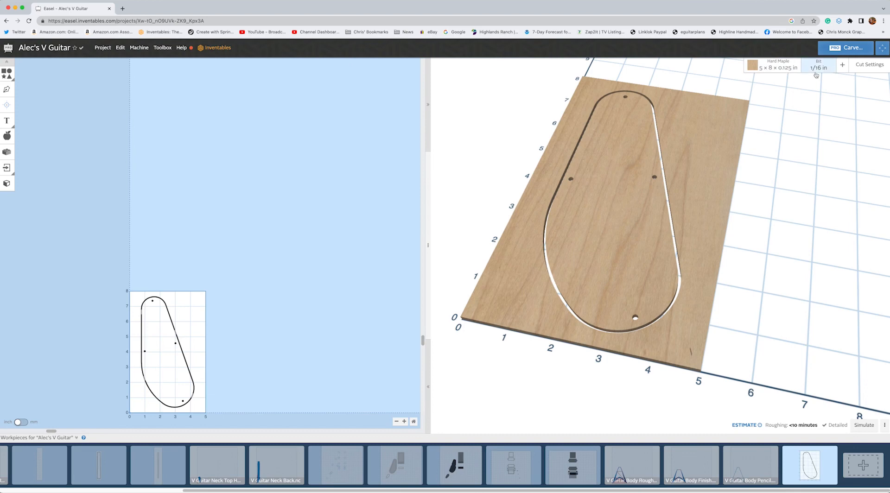
{"action": "left_click_drag", "start_coordinate": [707, 219], "coordinate": [800, 221]}
{"action": "left_click_drag", "start_coordinate": [548, 168], "coordinate": [537, 195]}
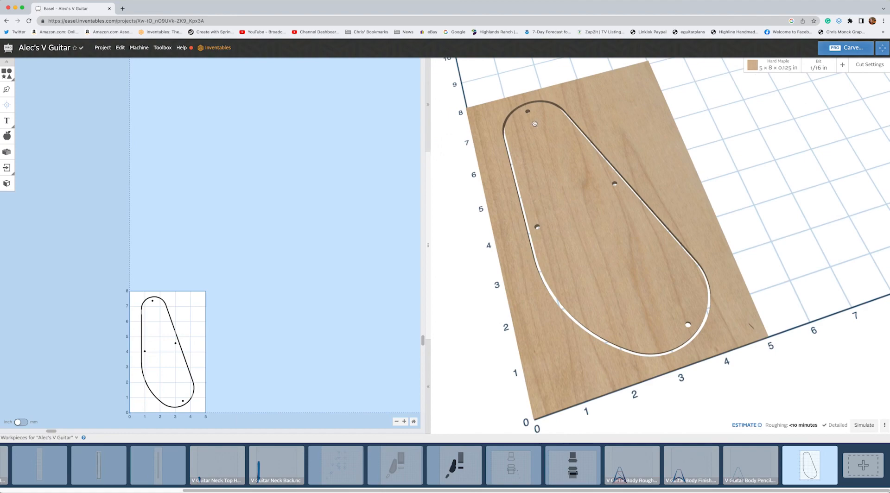
{"action": "left_click_drag", "start_coordinate": [642, 327], "coordinate": [712, 298]}
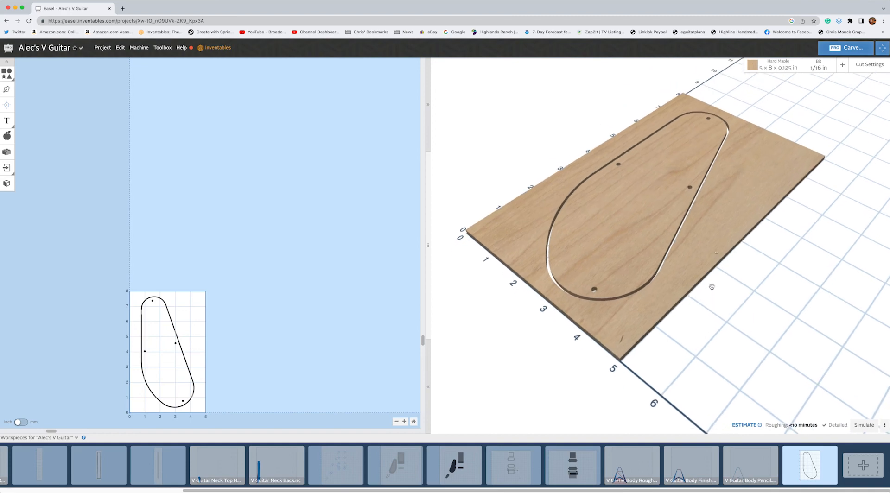
{"action": "left_click_drag", "start_coordinate": [746, 142], "coordinate": [760, 294]}
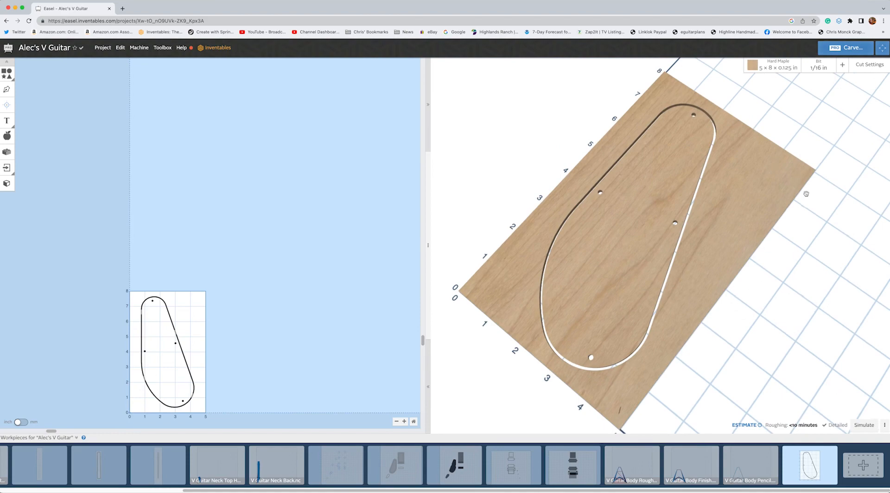